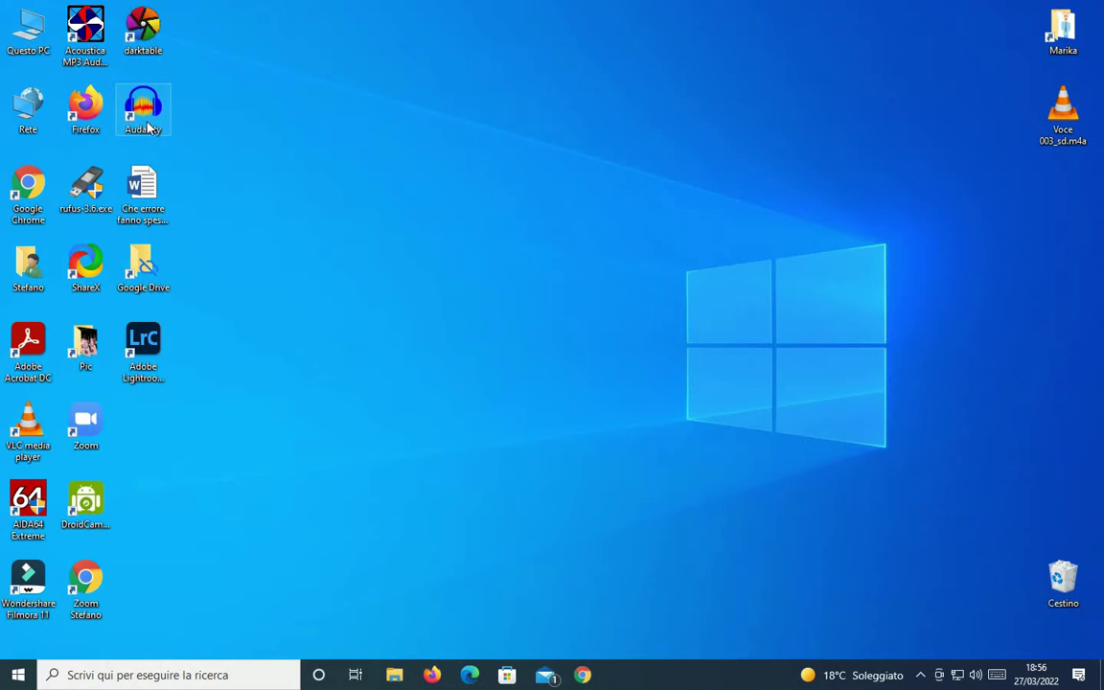
Launch Audacity, dismiss its welcome message and open the recording Voce 042_sd.m4a.
double_click(149, 128)
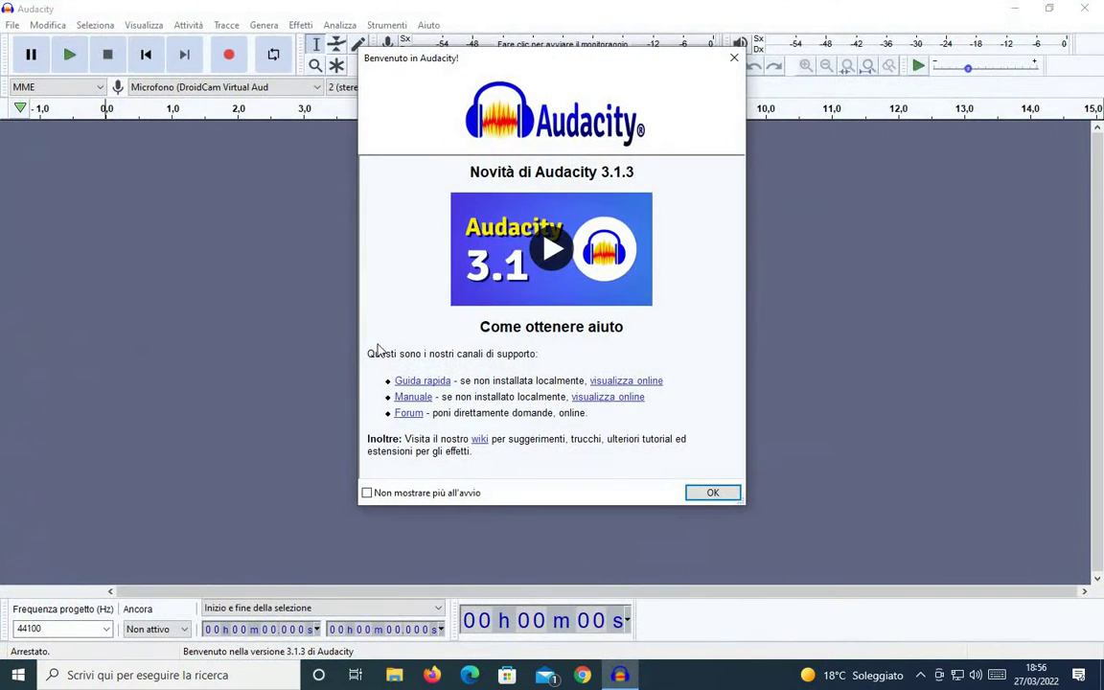
click(709, 492)
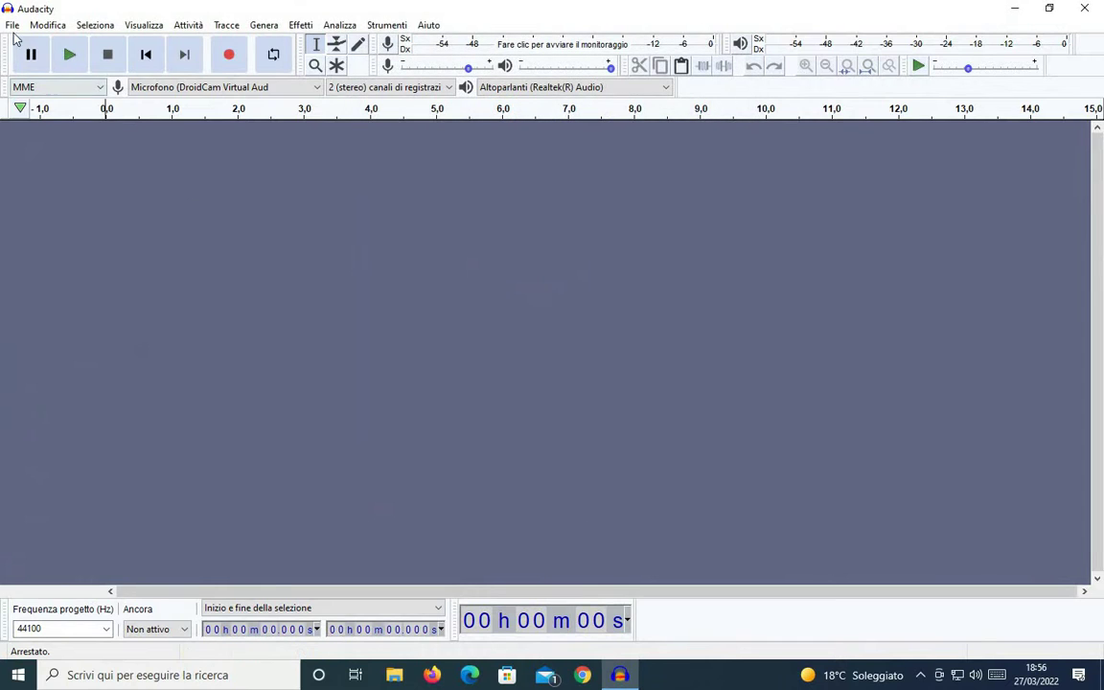
click(12, 25)
click(38, 60)
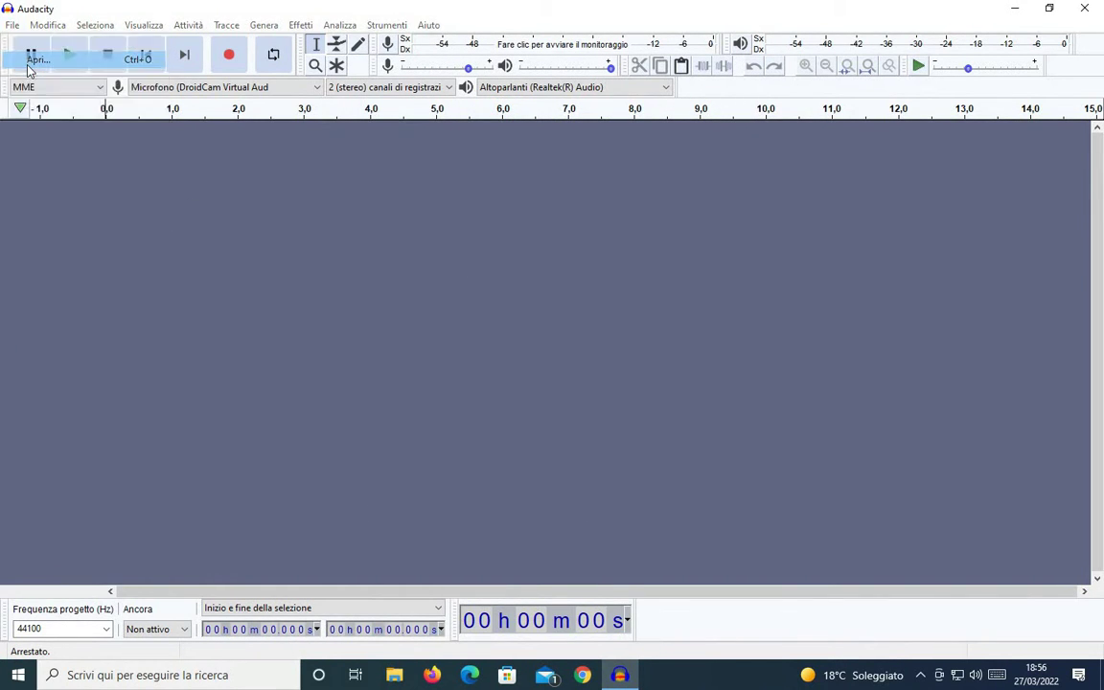
click(143, 256)
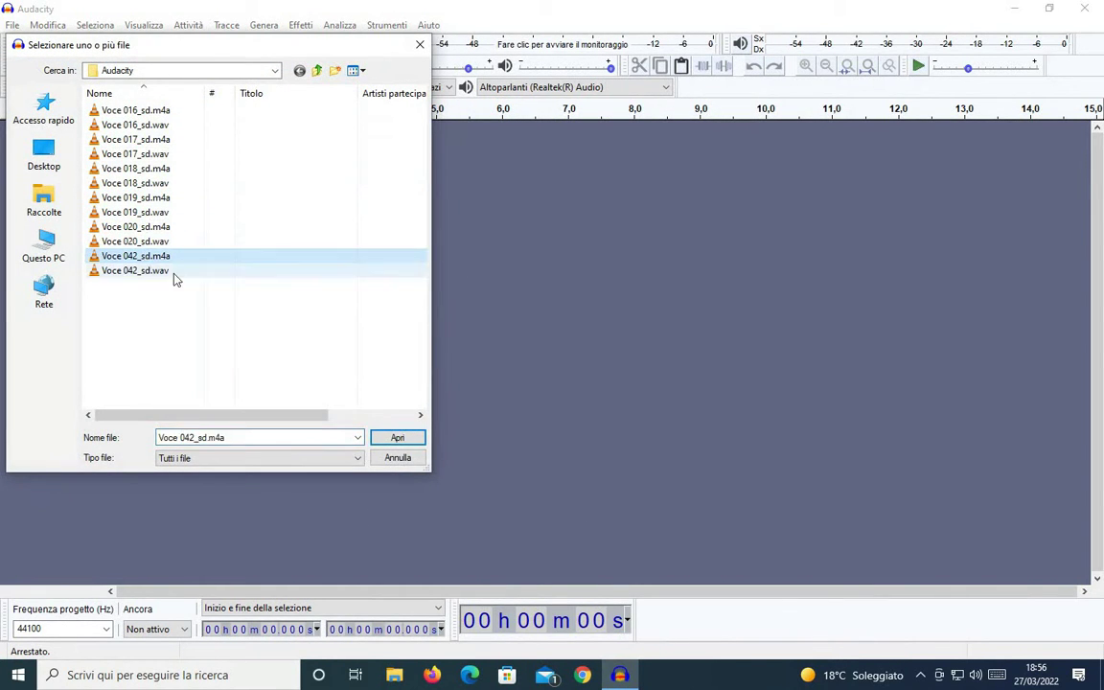
click(396, 441)
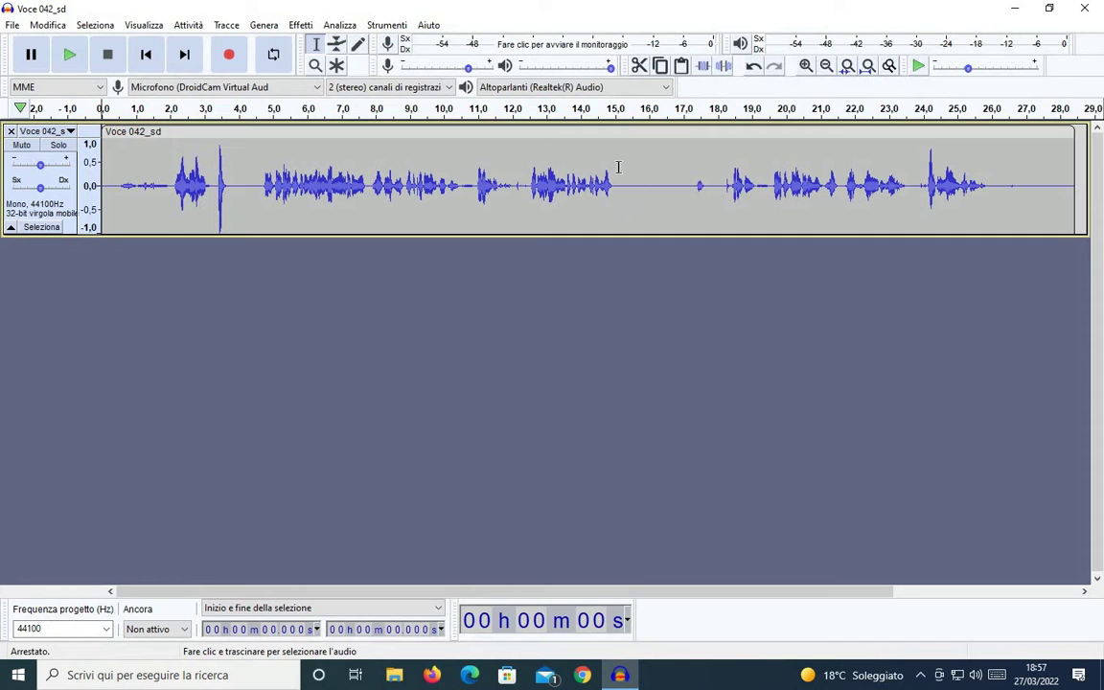
Select the silent passage from about 15.1 to 17.3 s and play it several times to hear the background noise.
drag(619, 167, 683, 180)
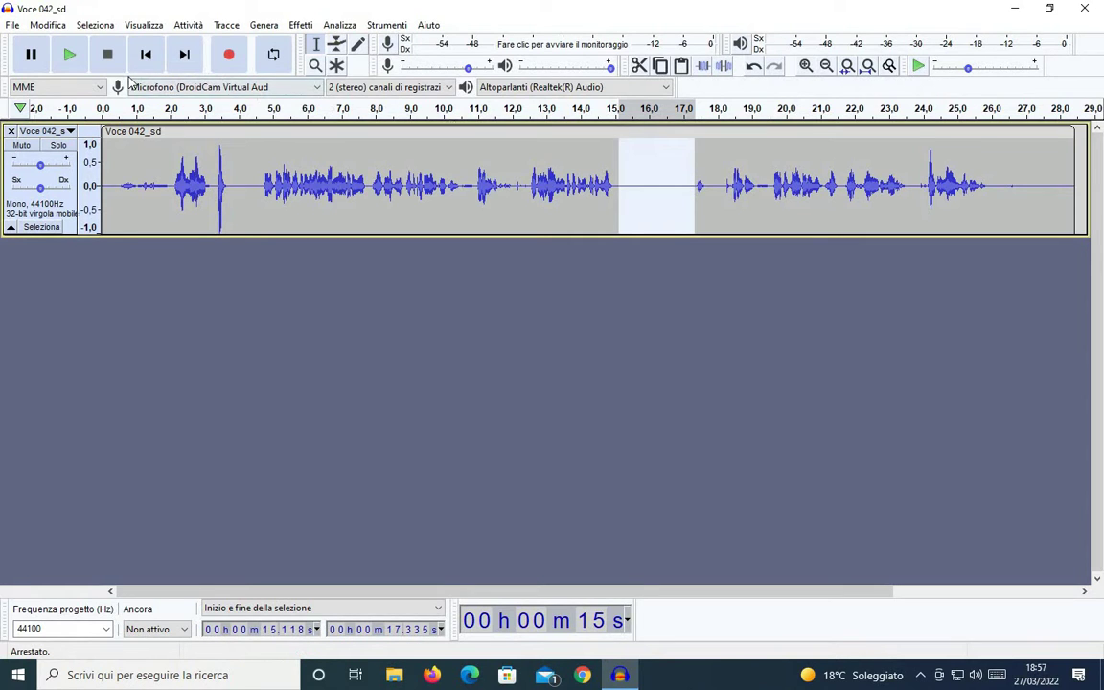
click(69, 55)
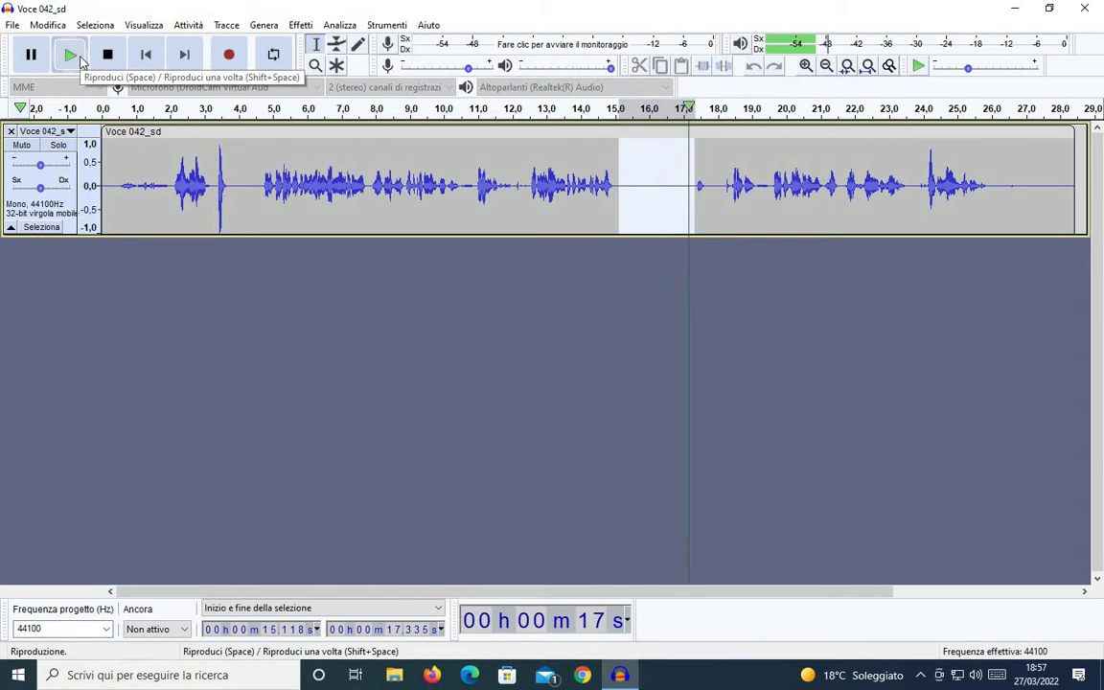
click(71, 56)
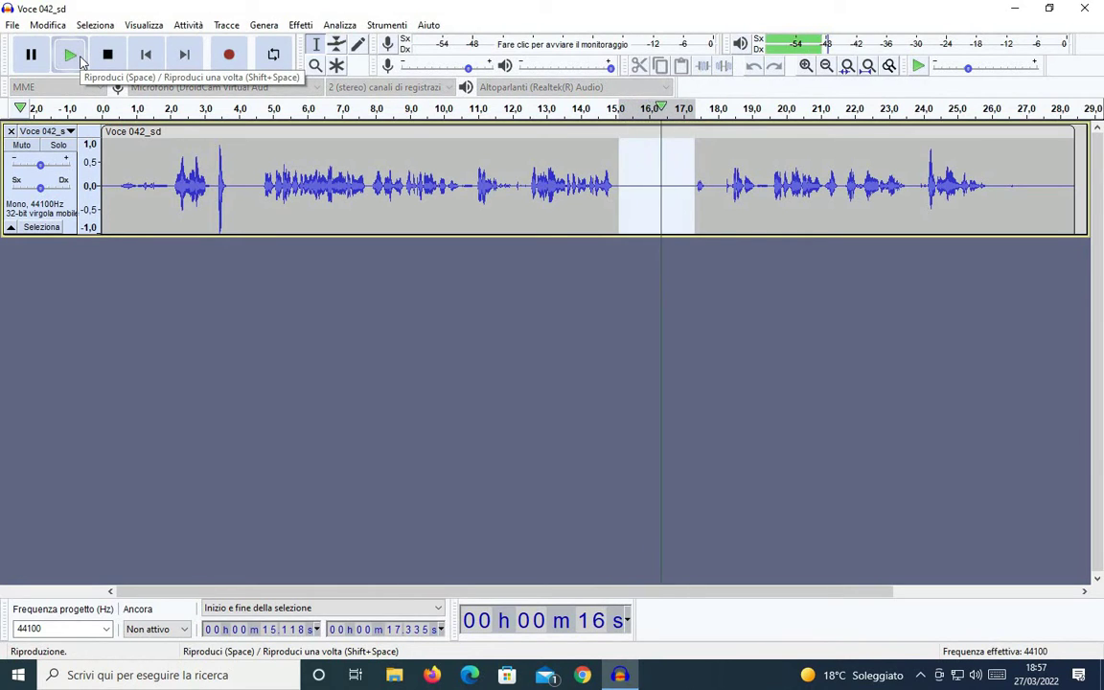
click(71, 56)
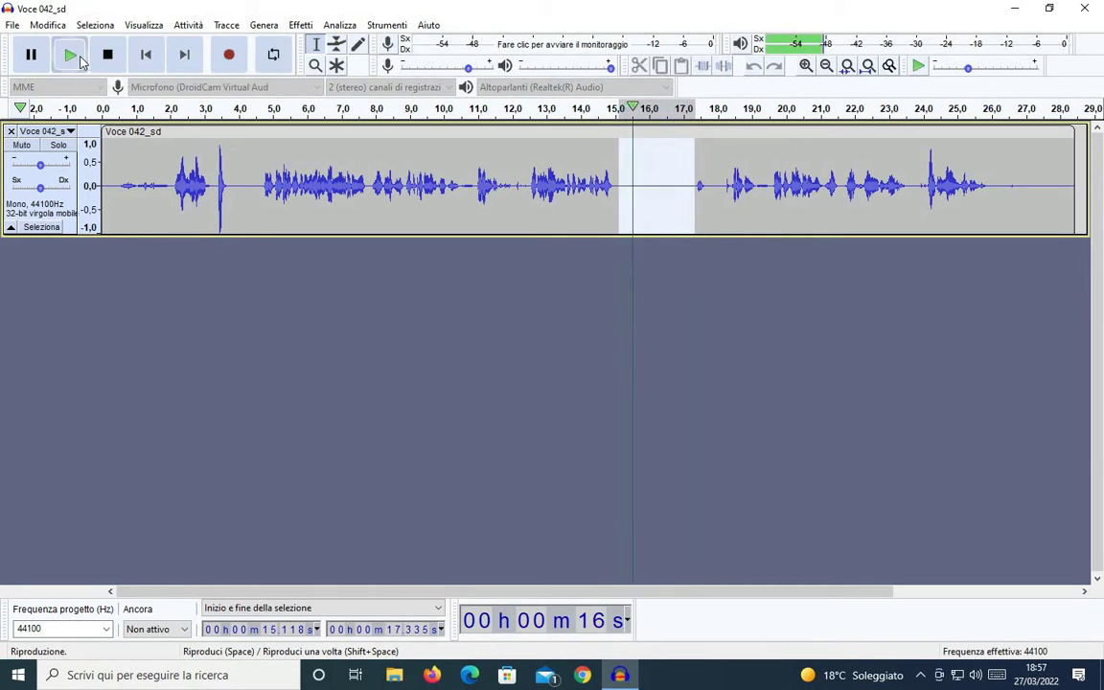
click(29, 56)
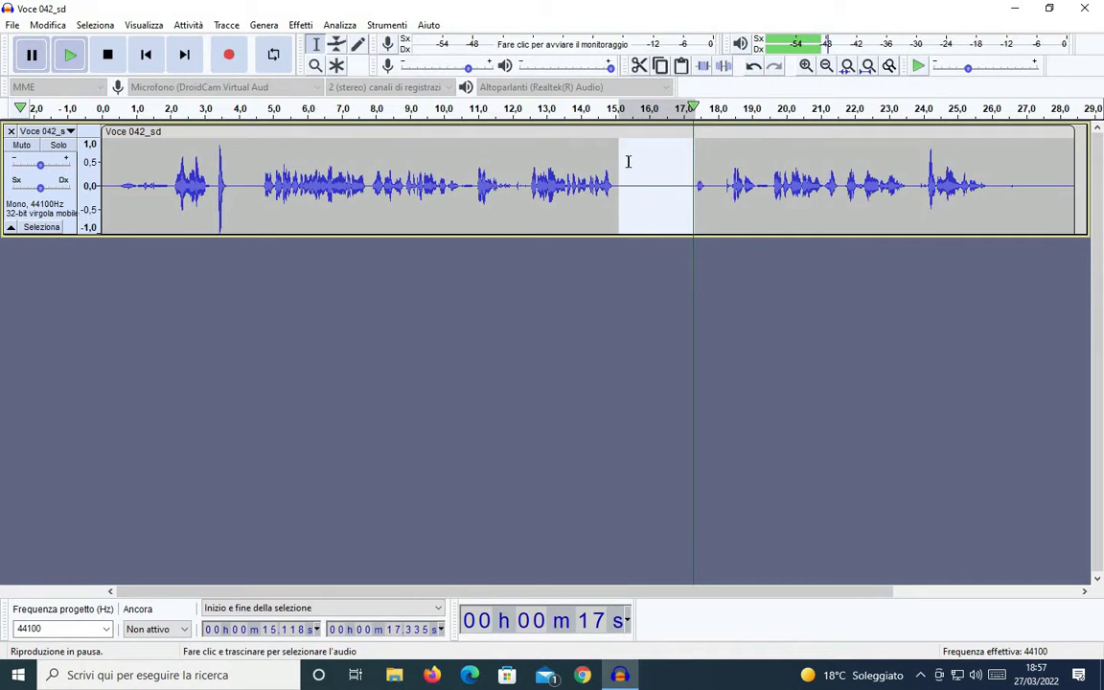
Capture a noise profile from the selected silent passage with the Noise Reduction effect.
click(298, 25)
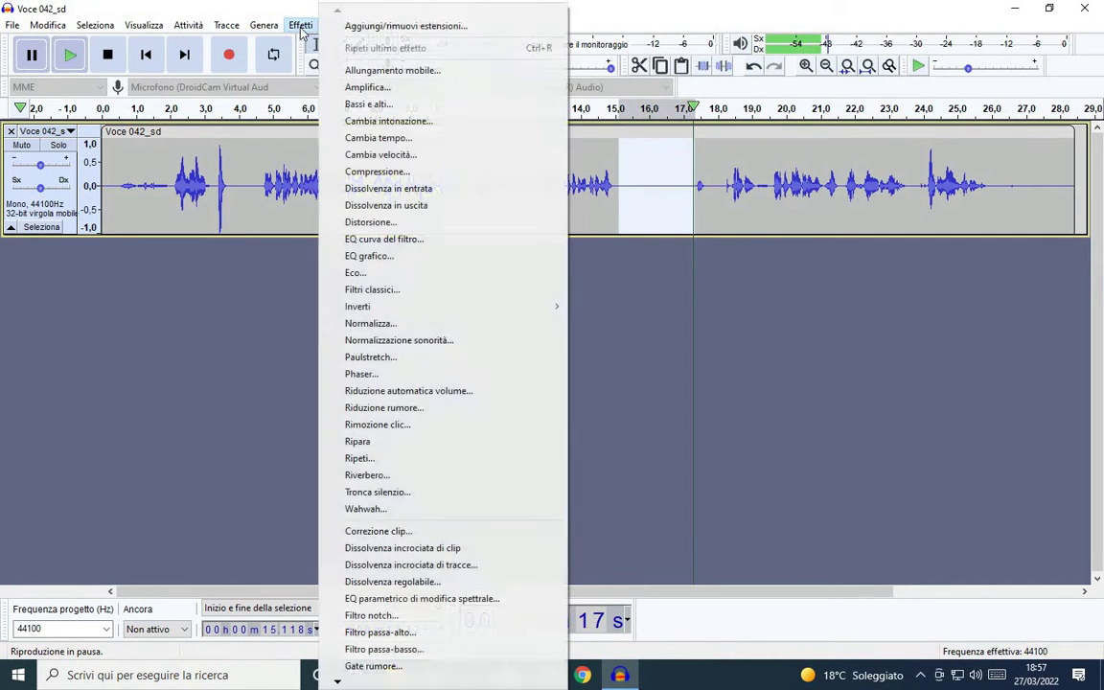
click(360, 408)
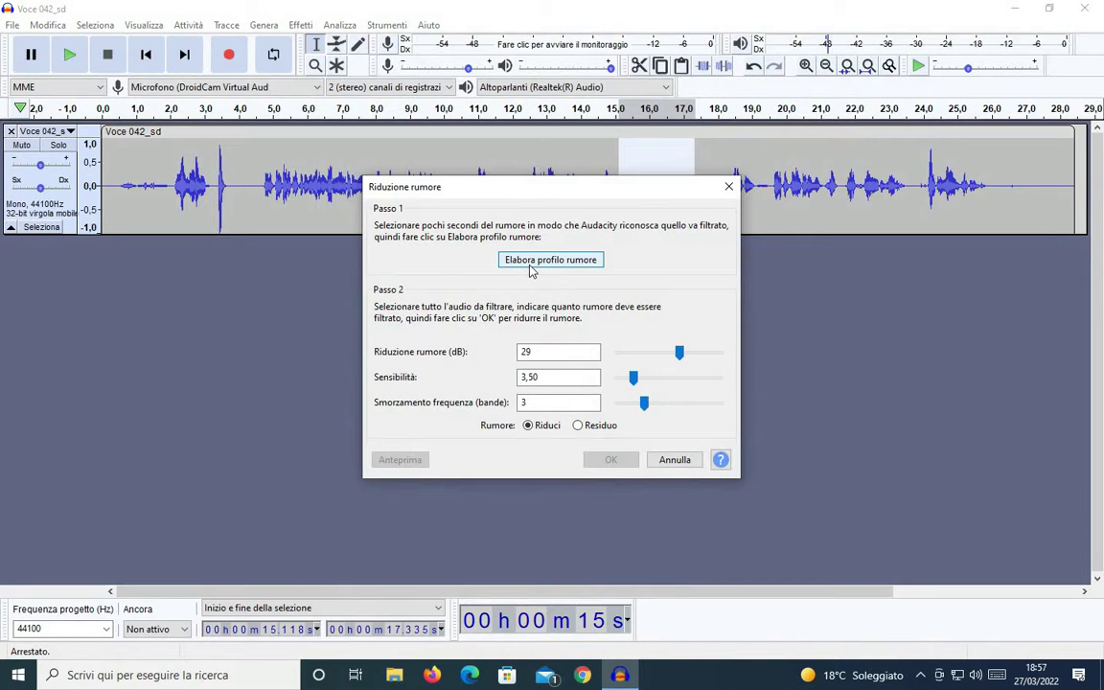
click(531, 265)
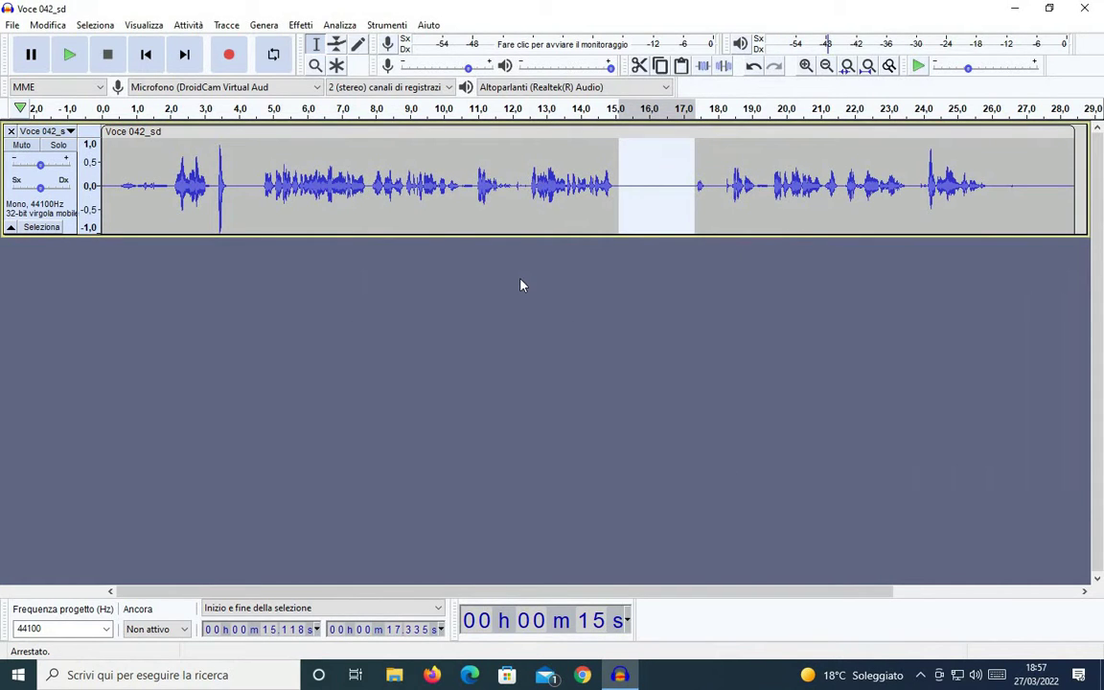
Select the whole Voce 042_sd track and apply Noise Reduction to it with the existing settings.
click(43, 229)
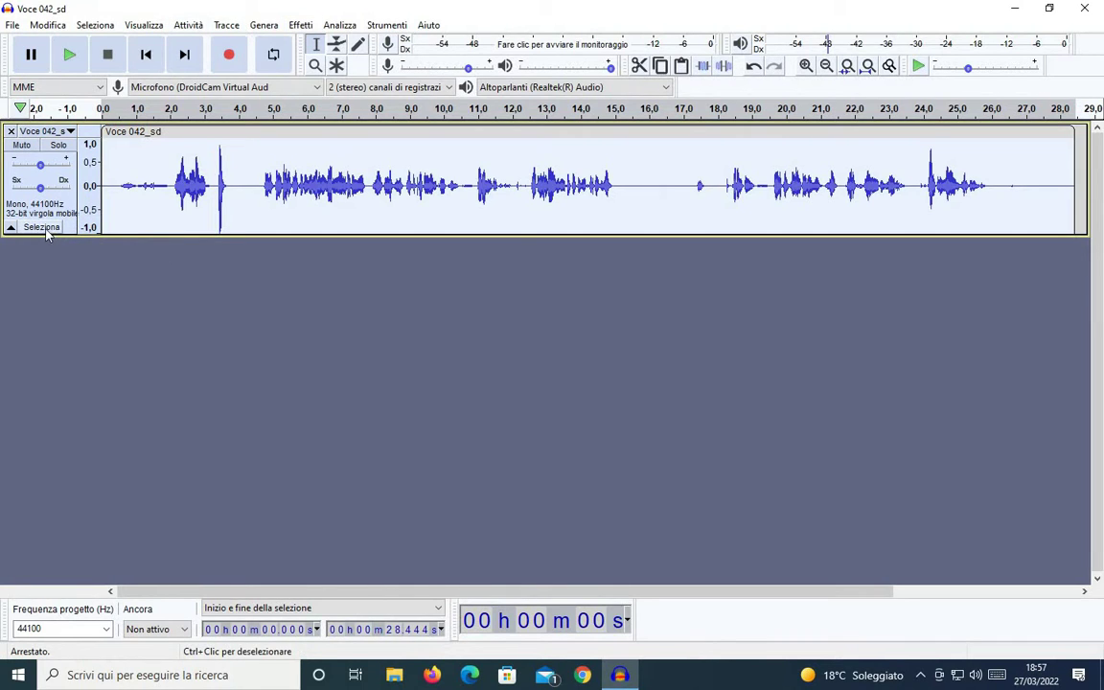
click(302, 25)
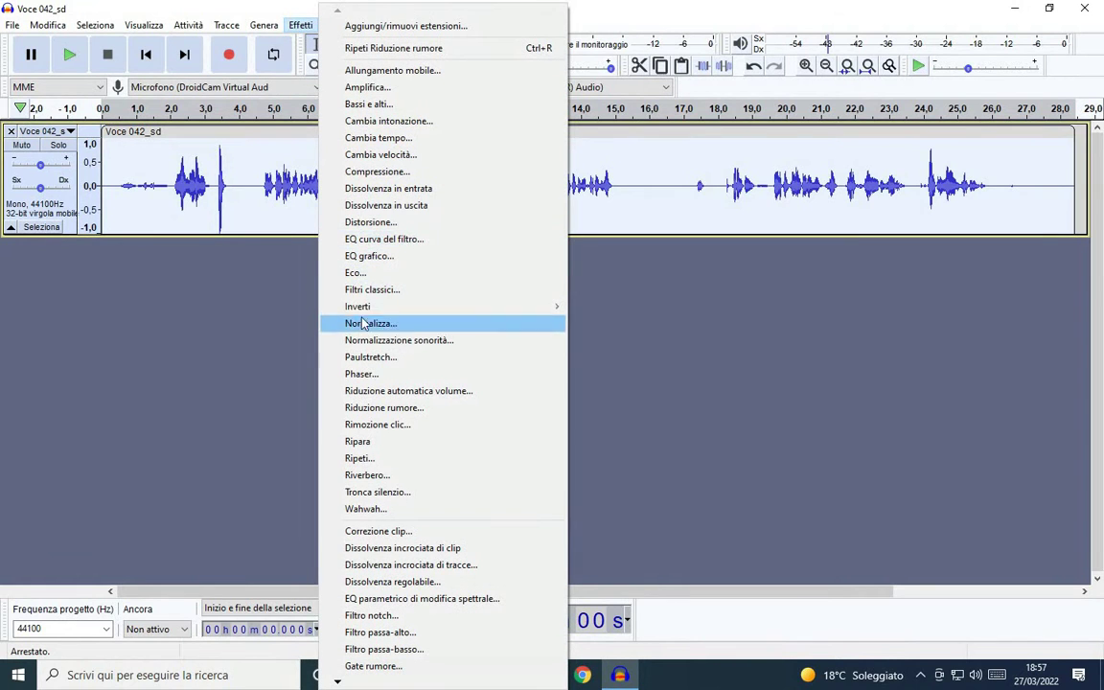
click(365, 410)
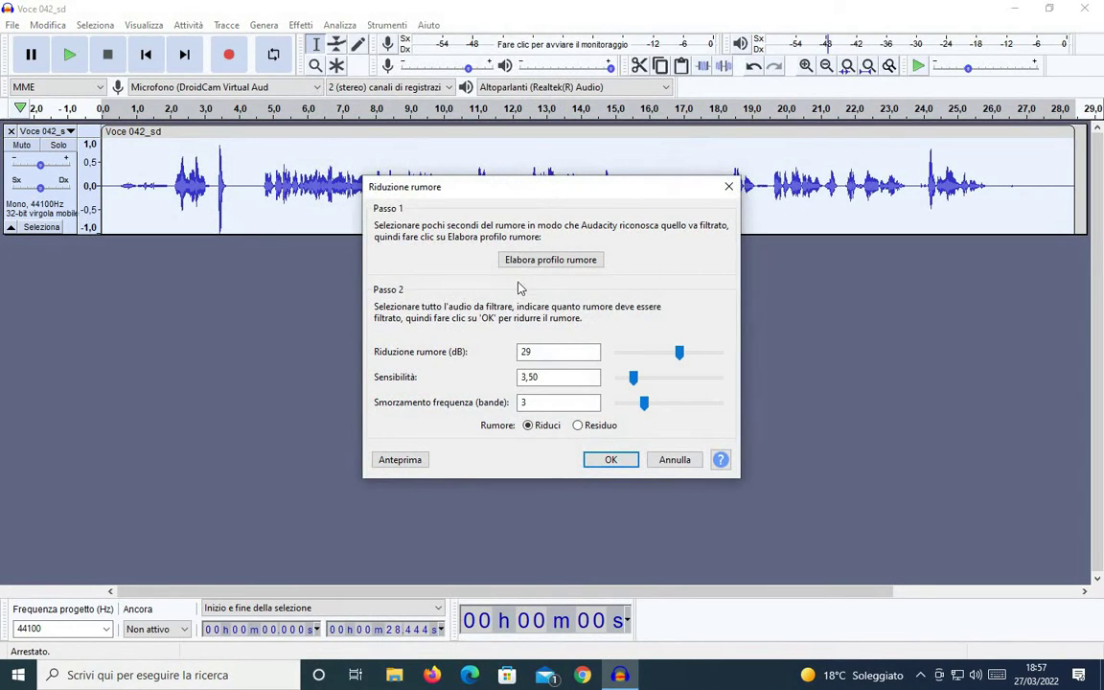
click(611, 460)
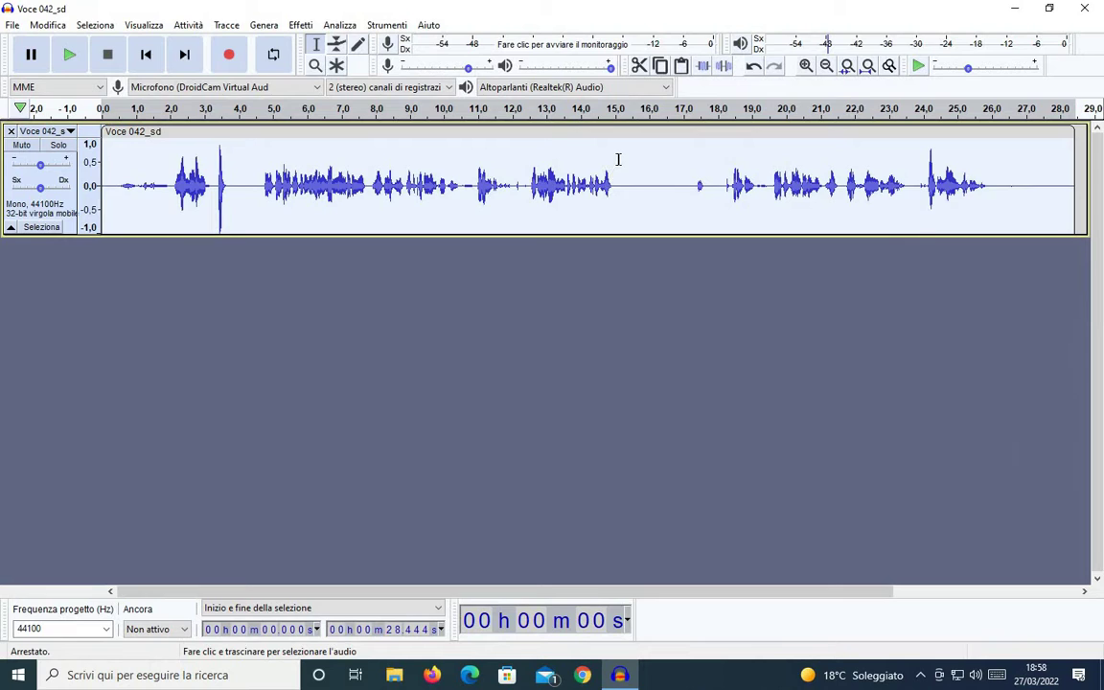
Select the silent passage from about 15.1 to 17.4 s again and play it back to check for noise.
drag(618, 159, 690, 170)
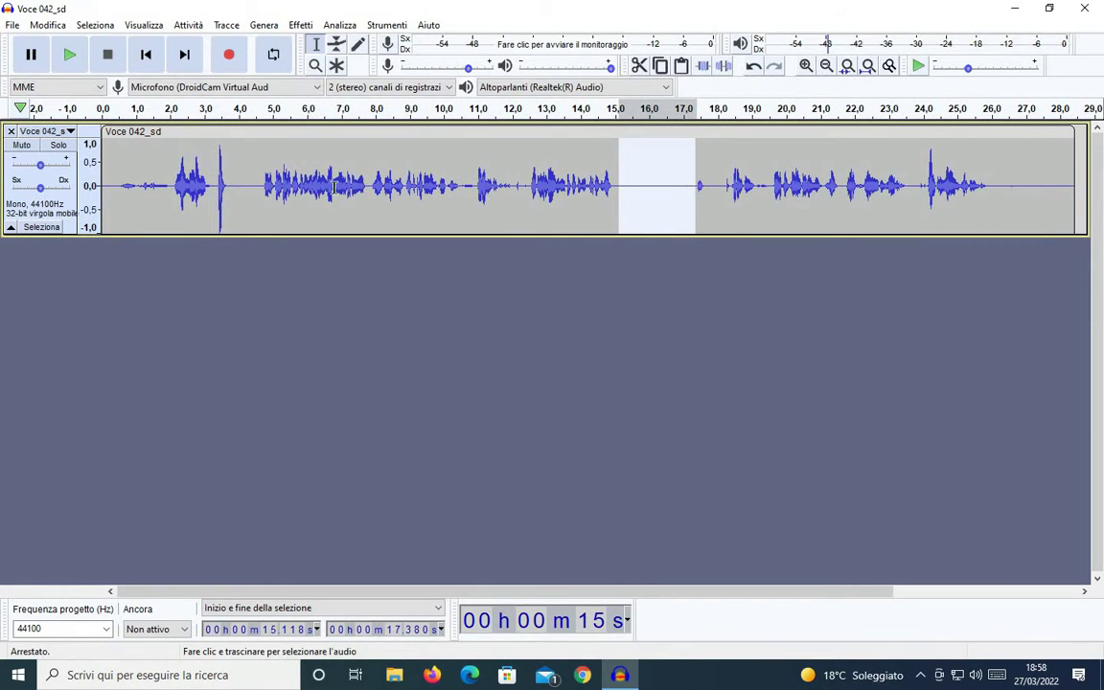
click(69, 58)
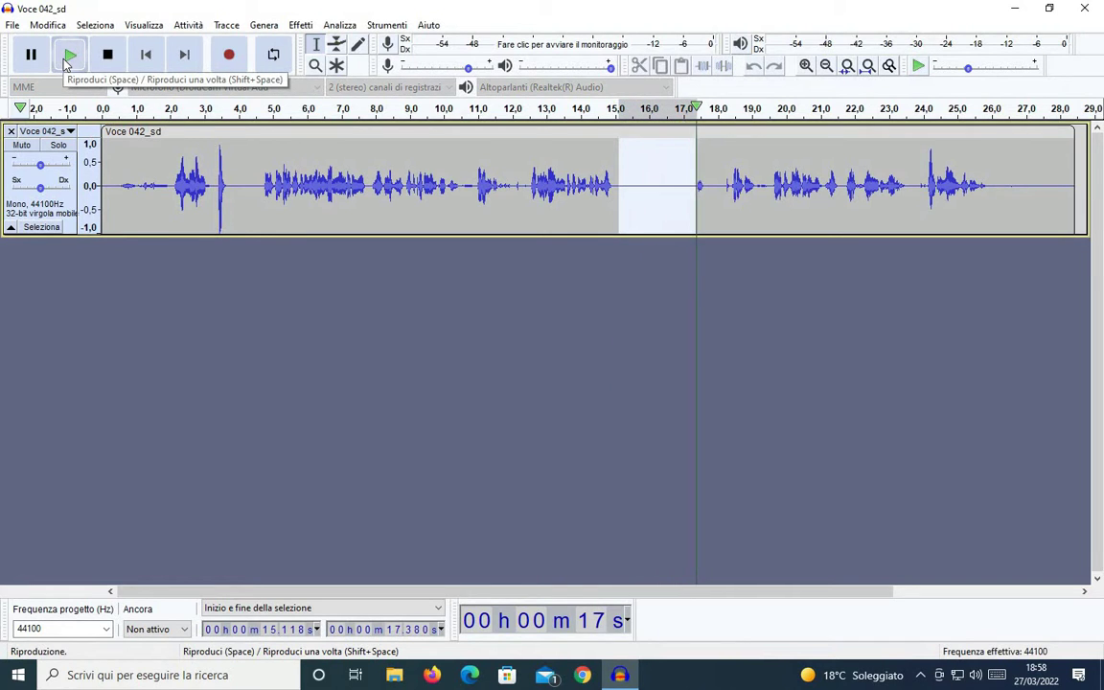
click(69, 58)
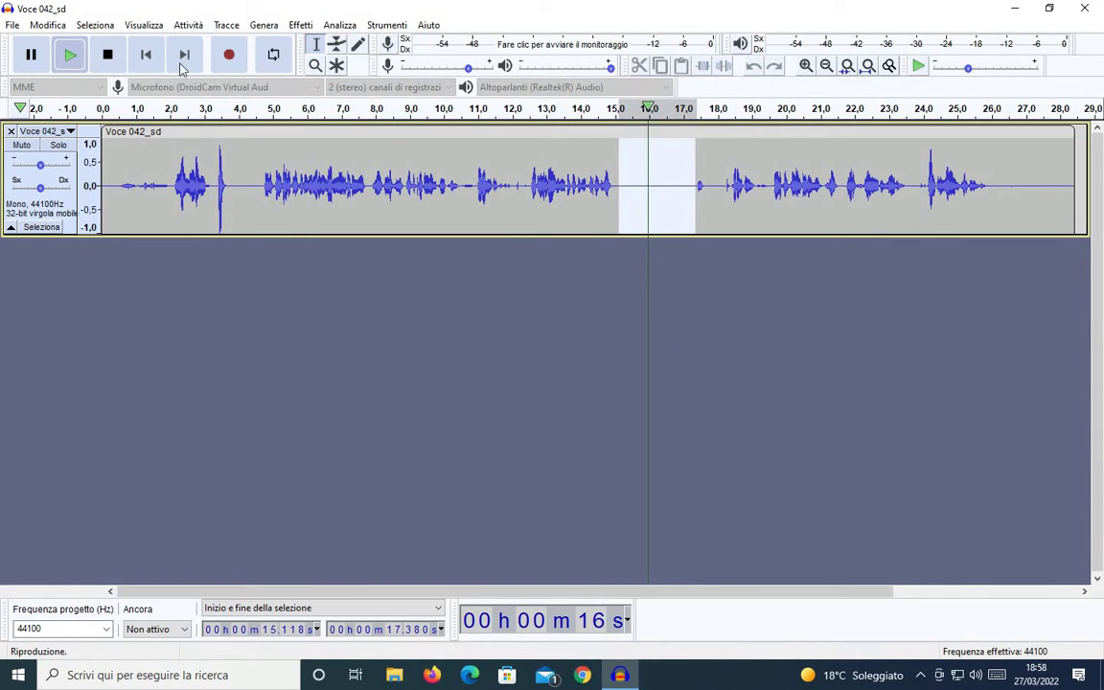
click(117, 60)
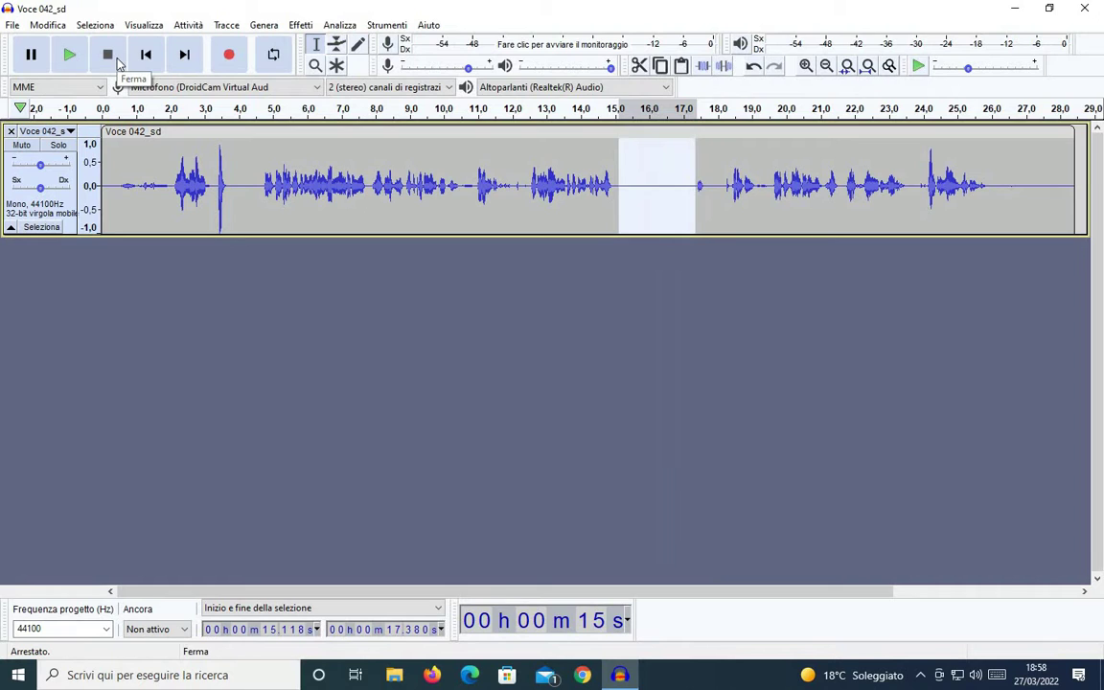
Export the cleaned audio as WAV to Voce 042_sd.wav in the Audacity folder, overwriting the existing file and leaving the metadata blank.
click(14, 26)
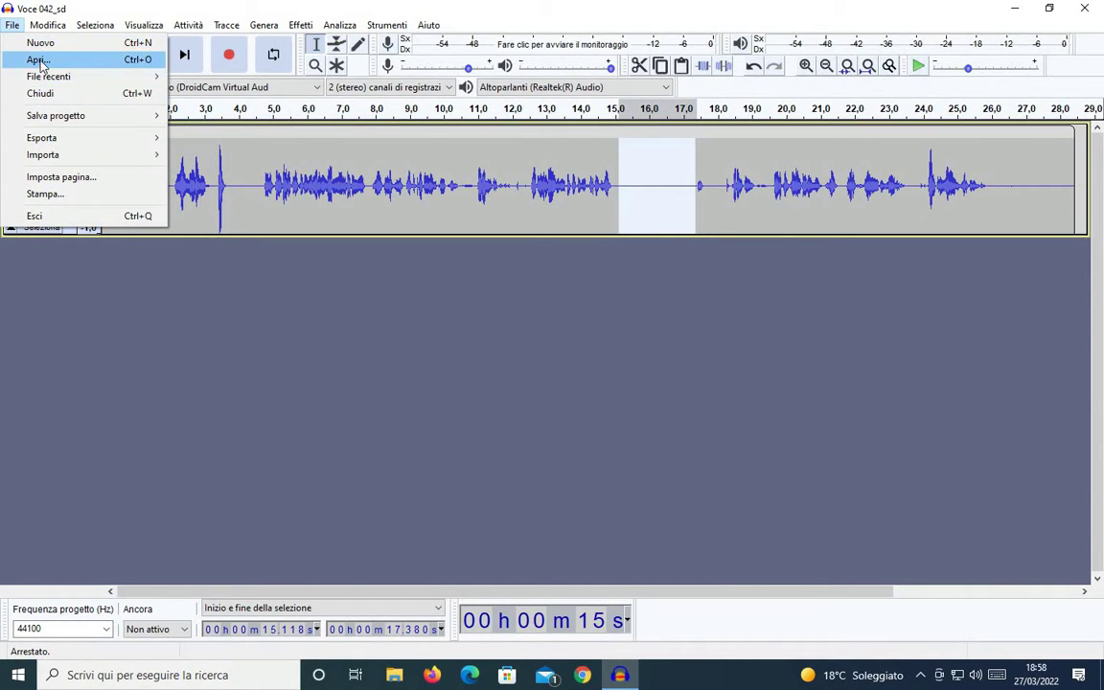
mouse_move(48, 140)
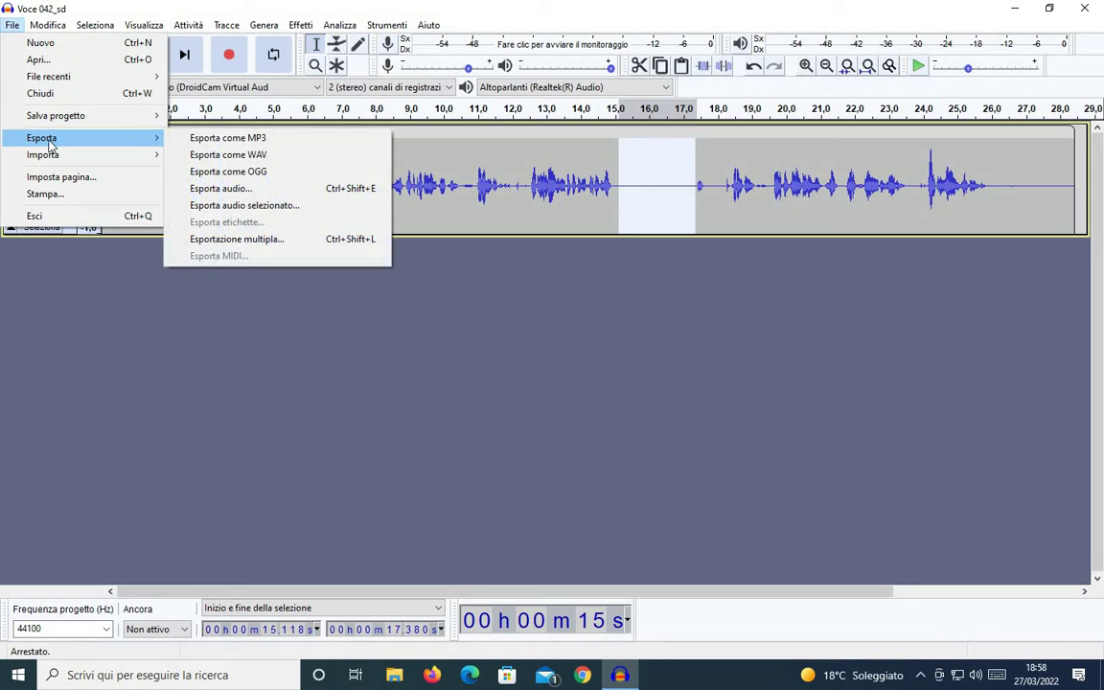
click(226, 156)
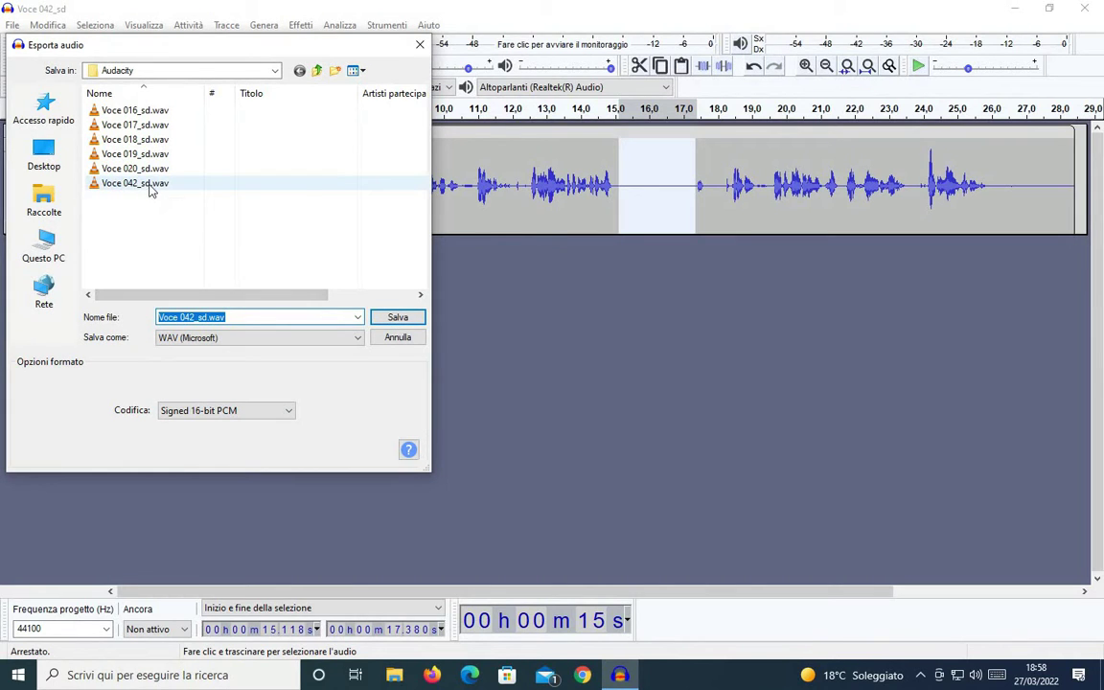
click(397, 319)
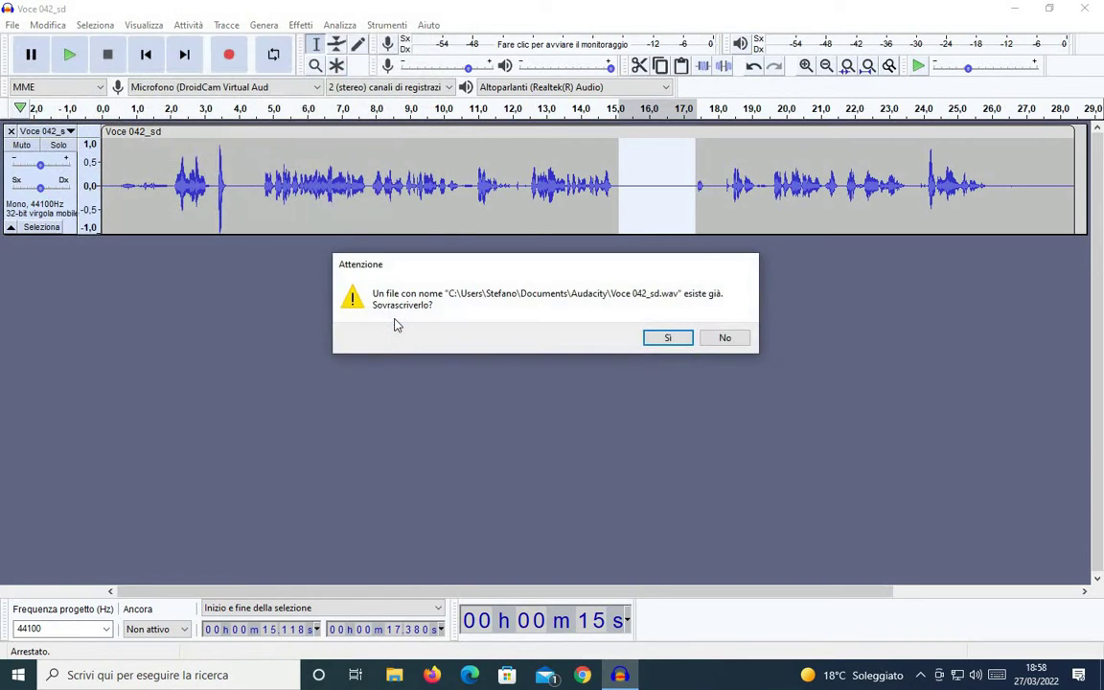
click(663, 341)
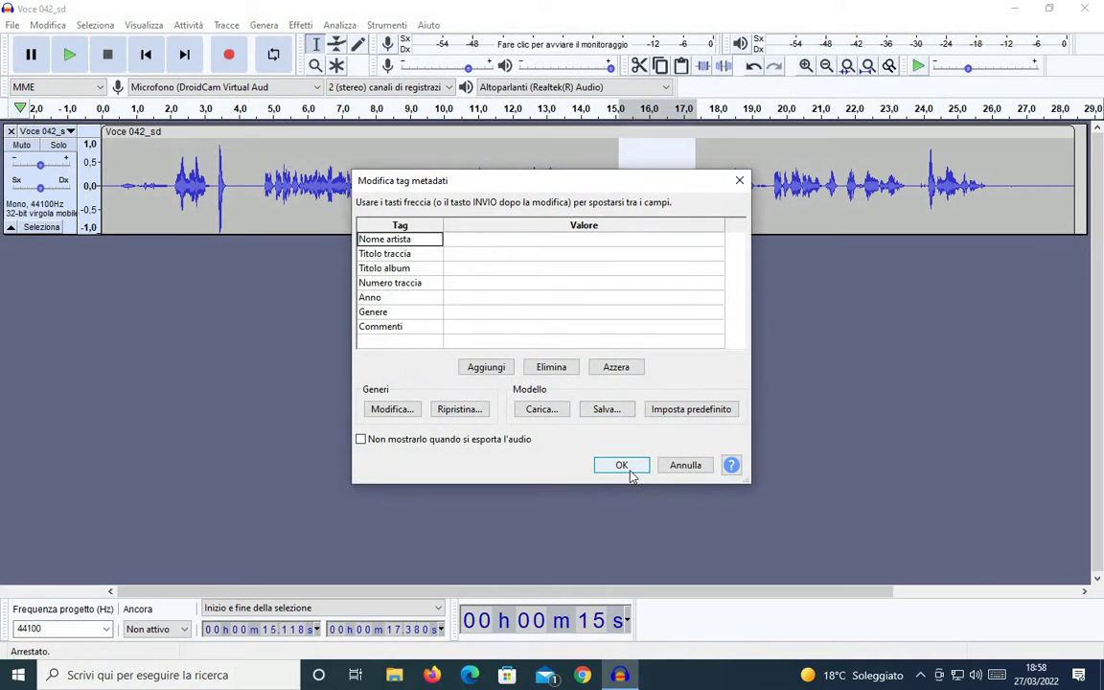
click(631, 467)
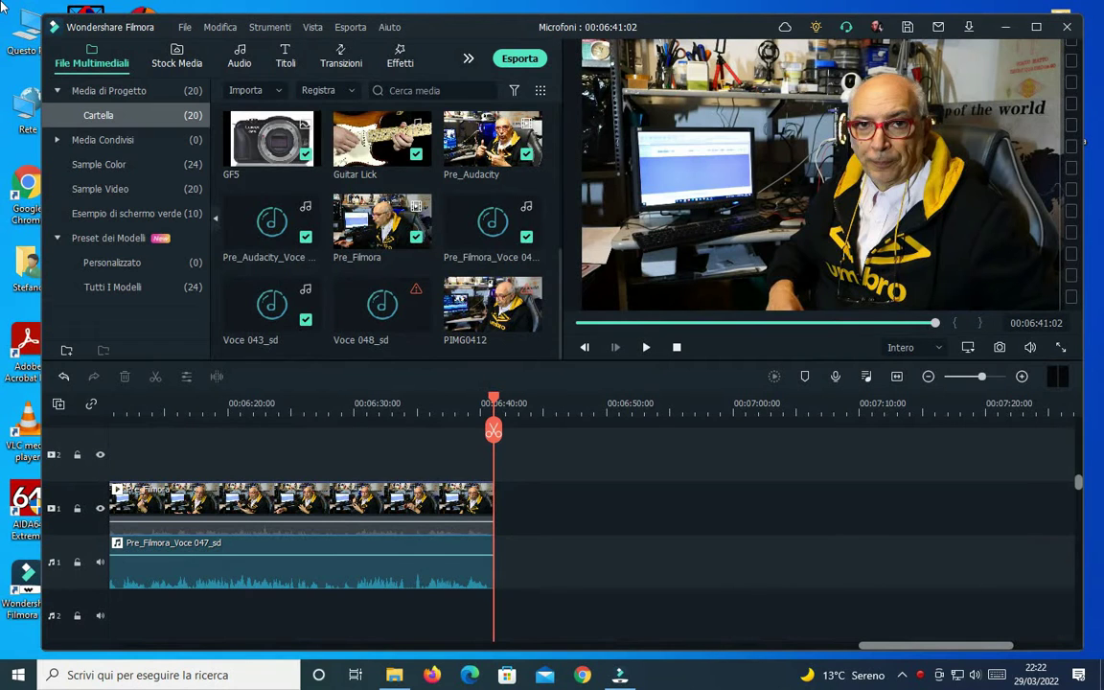
In Wondershare Filmora, import the audio file Voce 049_sd.wav into the project media and locate it in the media library.
click(255, 90)
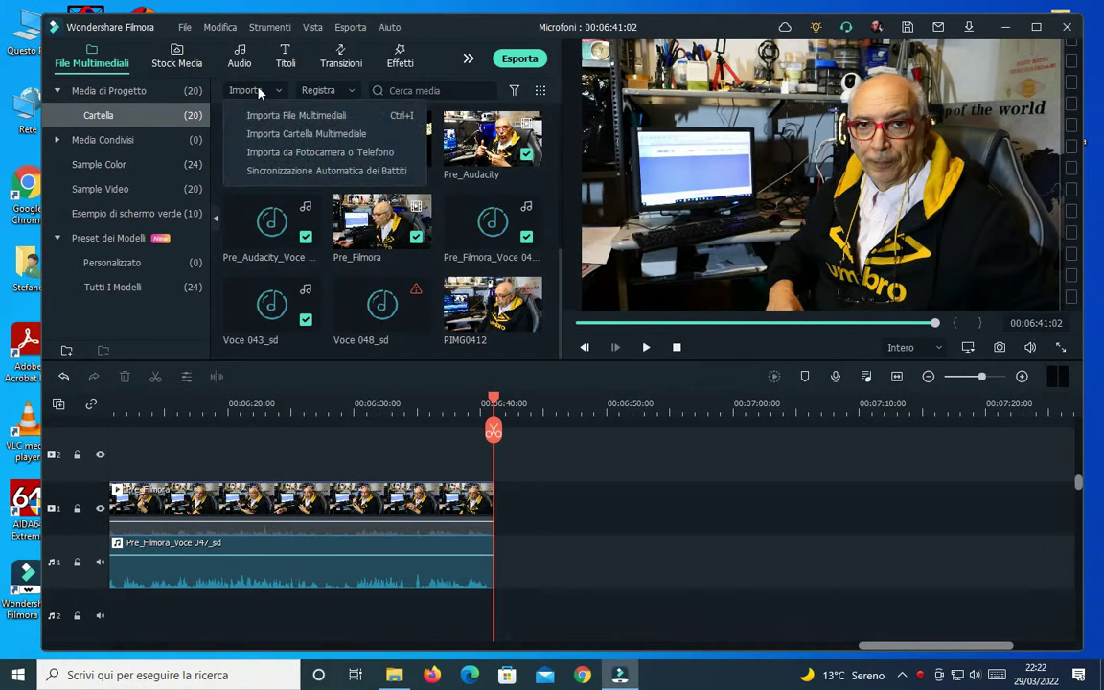
click(267, 114)
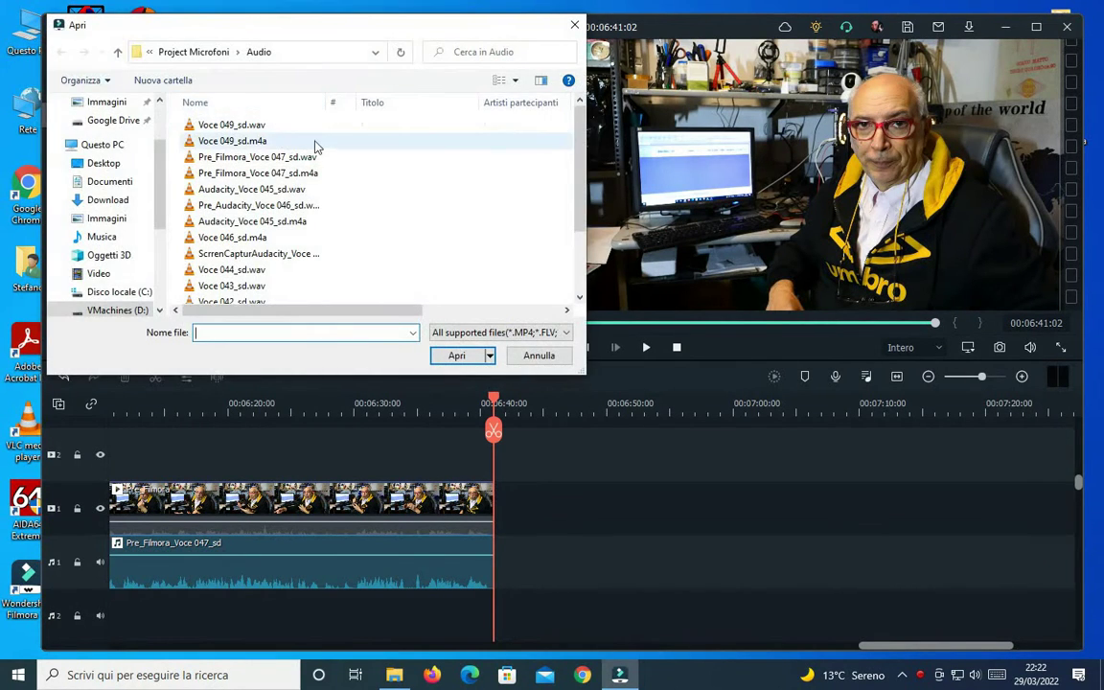
click(247, 125)
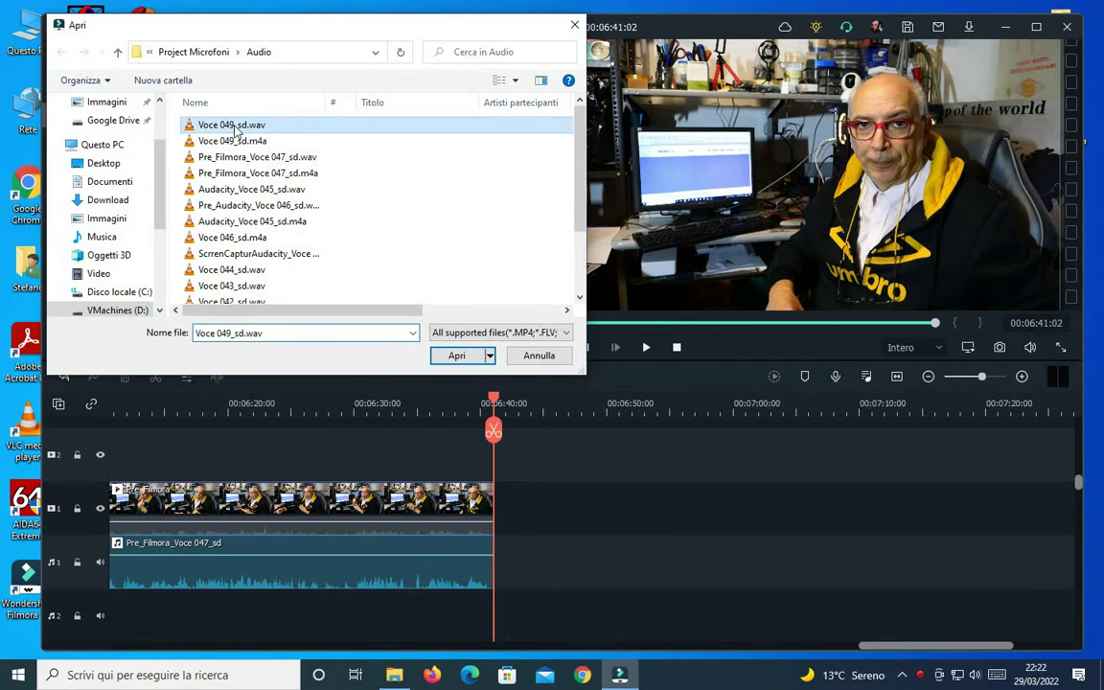
click(444, 355)
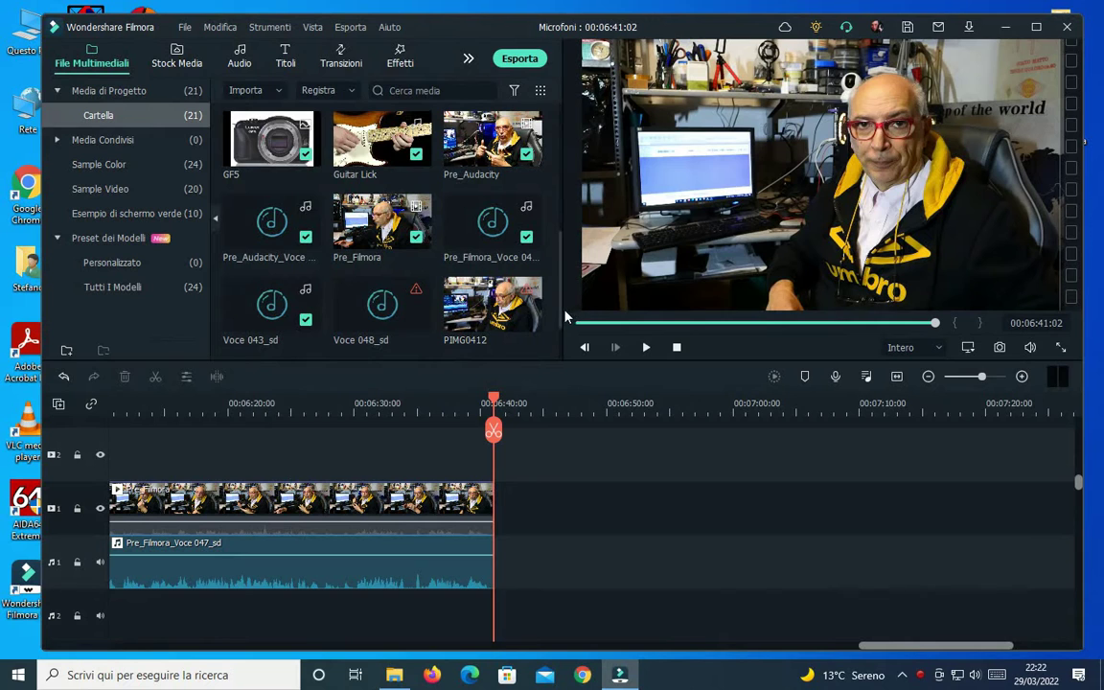
drag(561, 319, 557, 351)
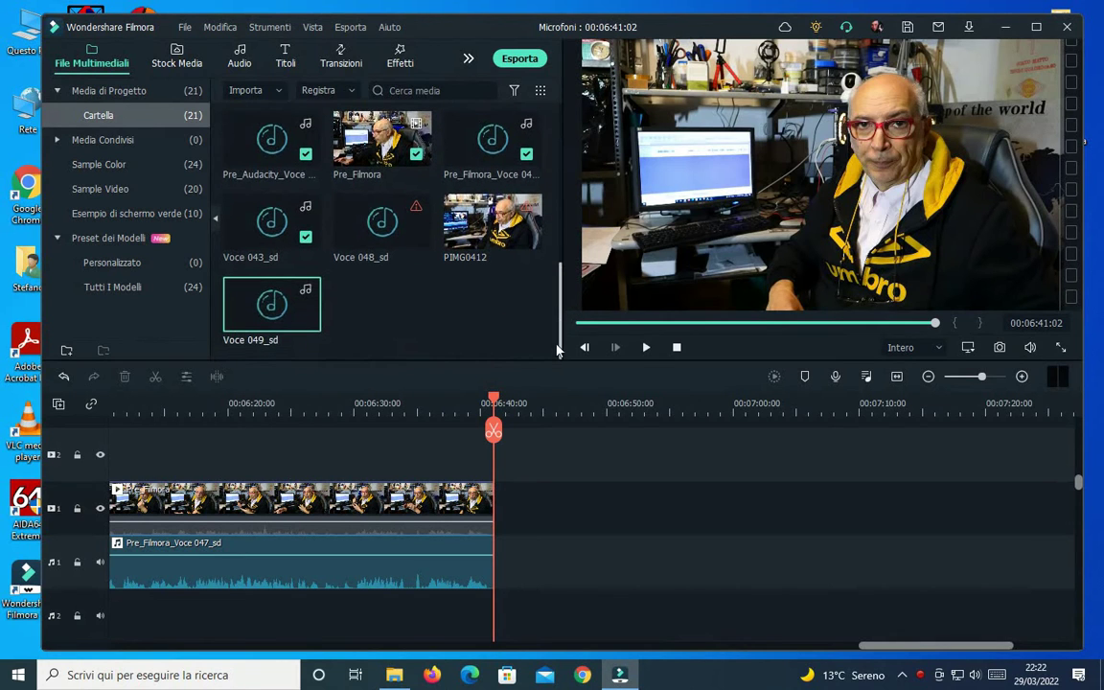
Import the video CommFin_PIMG0415.MP4 from the Video folder of Project Microfoni into the project media.
click(239, 90)
click(247, 113)
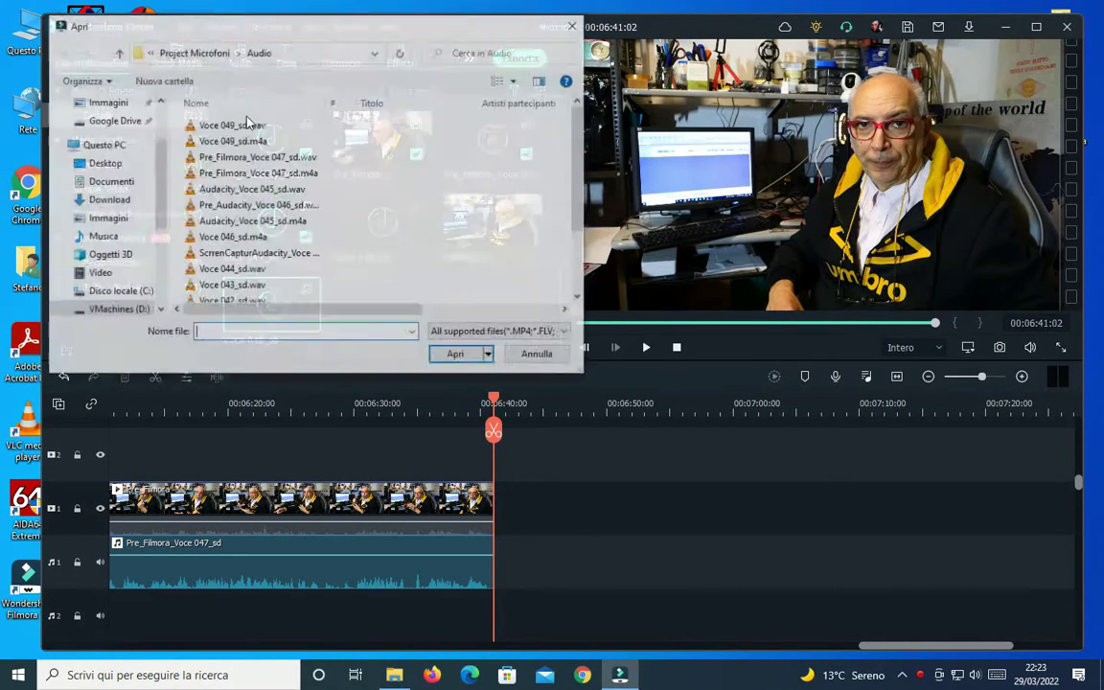
click(223, 55)
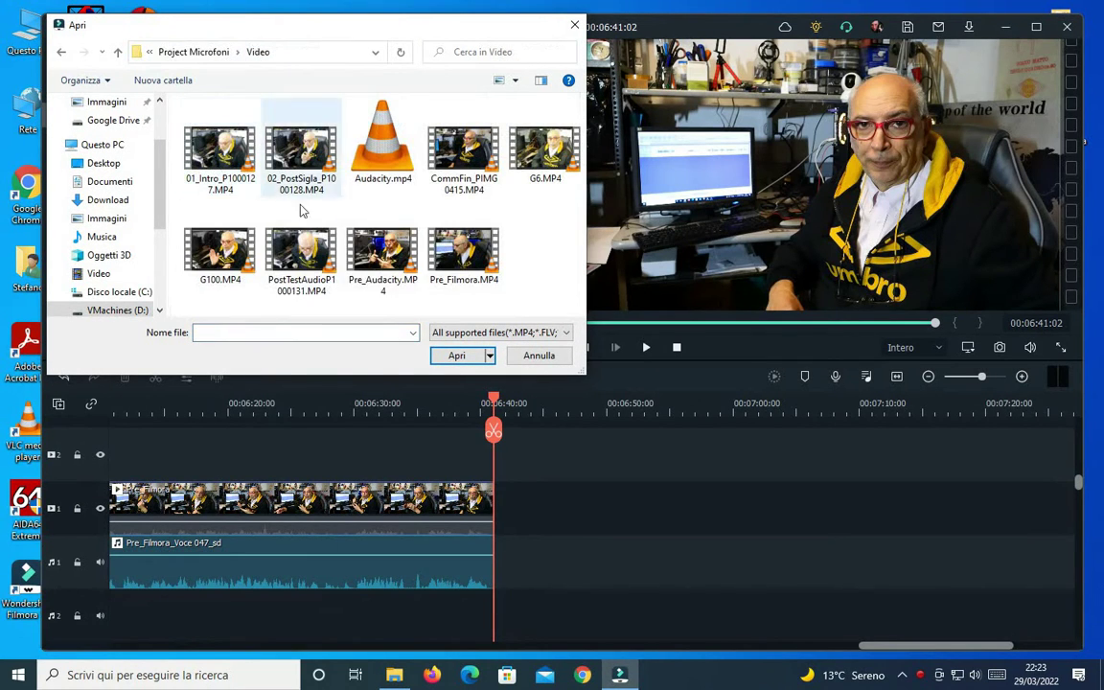
click(448, 163)
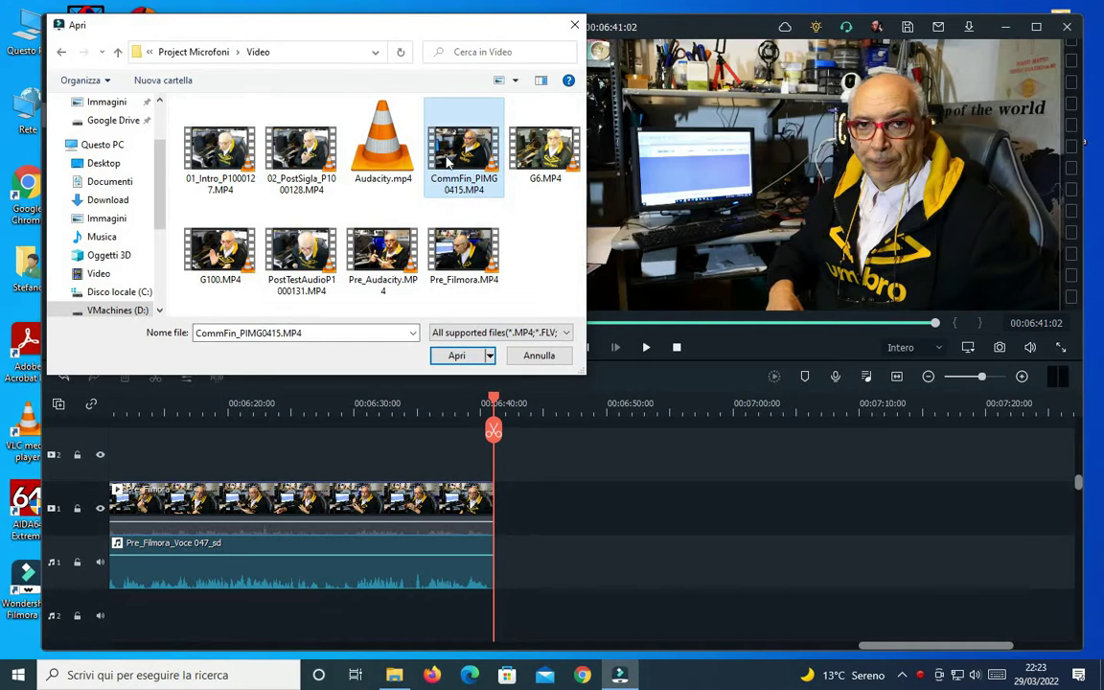
click(462, 356)
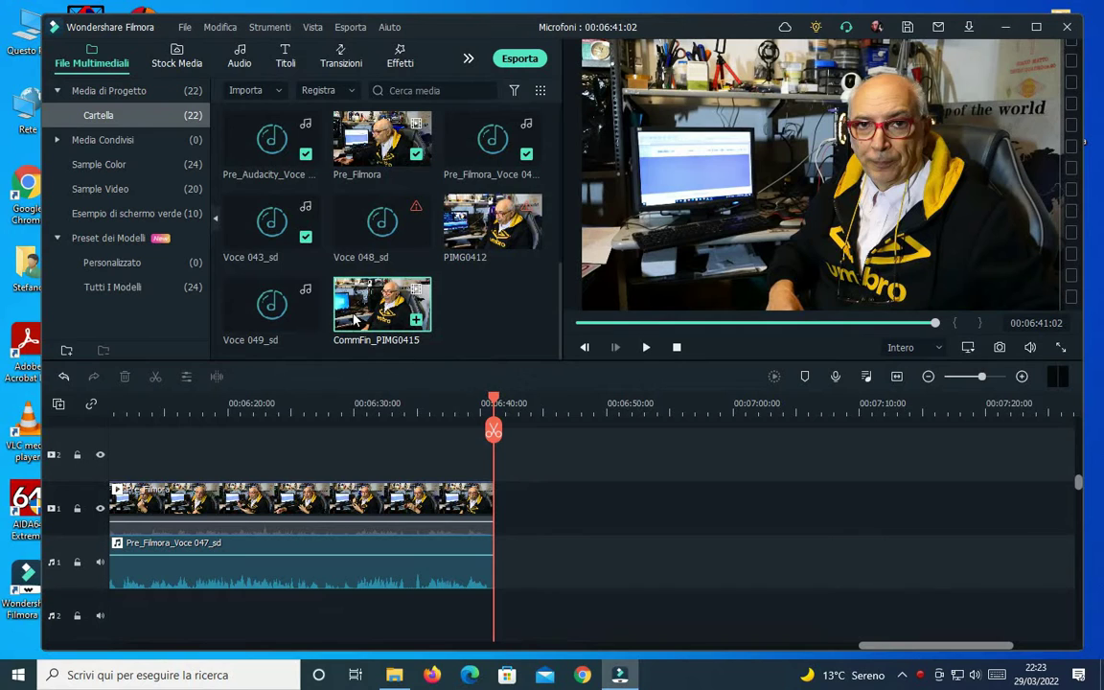
Place CommFin_PIMG0415 on video track 1 at about 00:06:49, after the Pre_Filmora clip, and Voce 049_sd beneath it on audio track 1.
drag(368, 305, 599, 473)
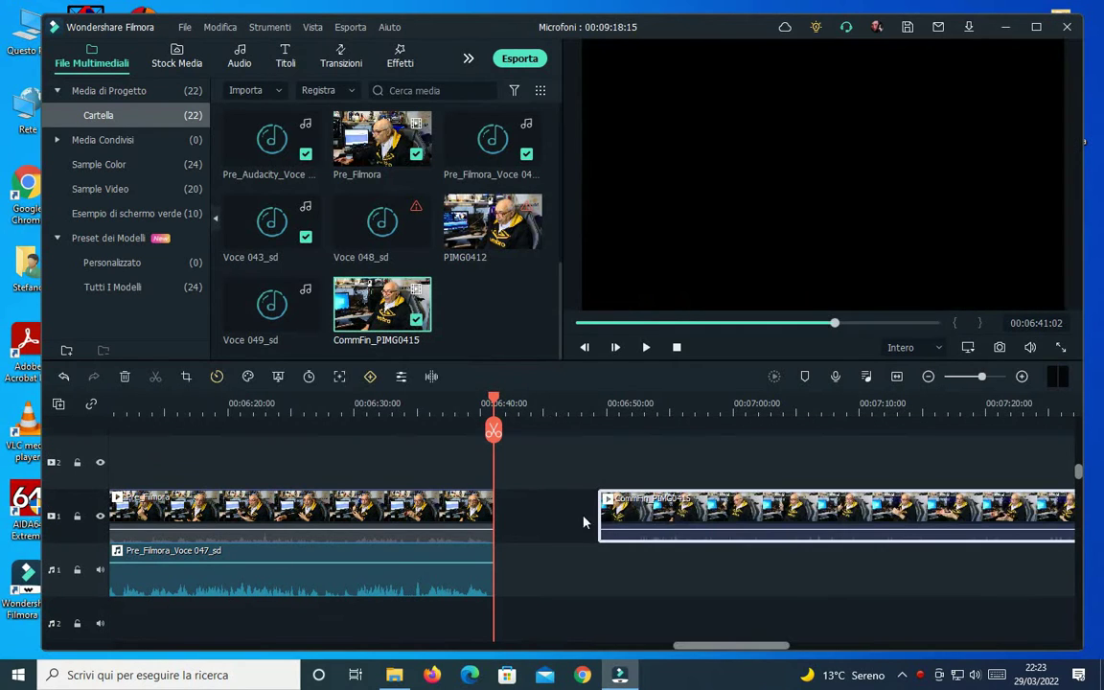
drag(295, 312, 627, 563)
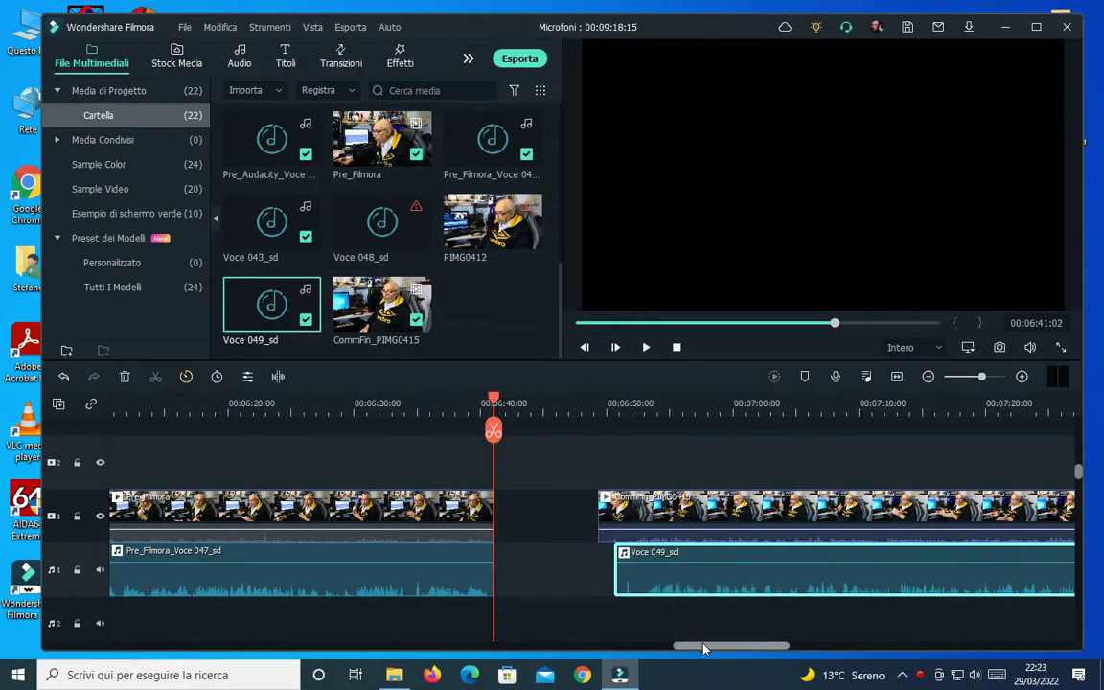
Select the CommFin_PIMG0415 and Voce 049_sd clips together and align them with automatic synchronization.
drag(705, 649, 722, 654)
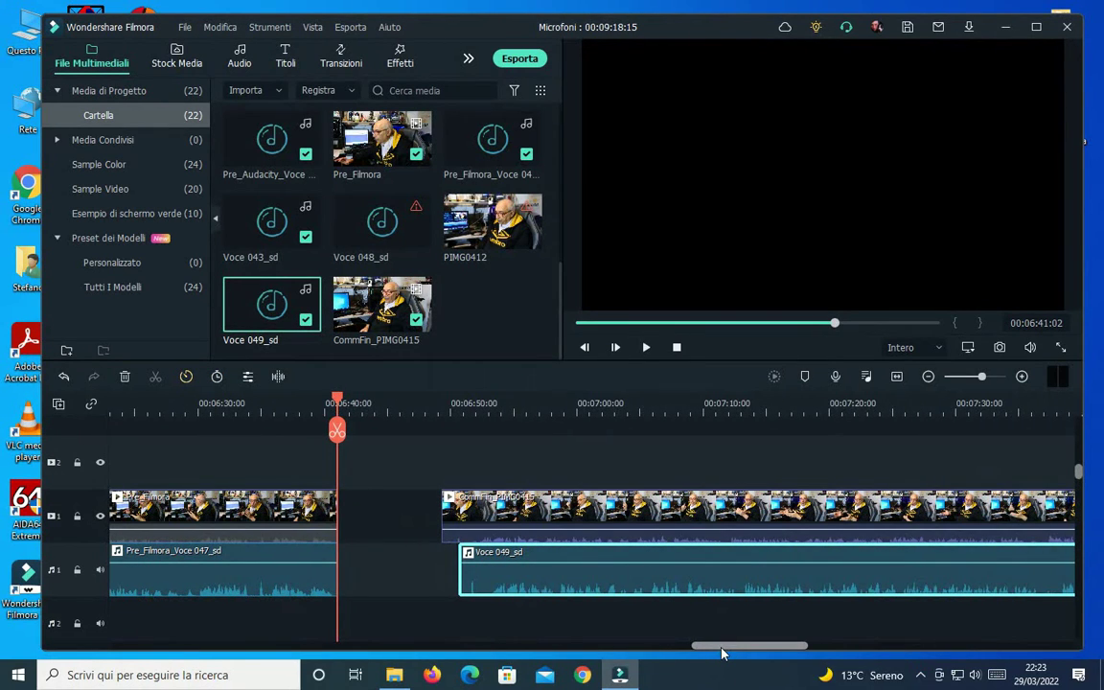
click(450, 506)
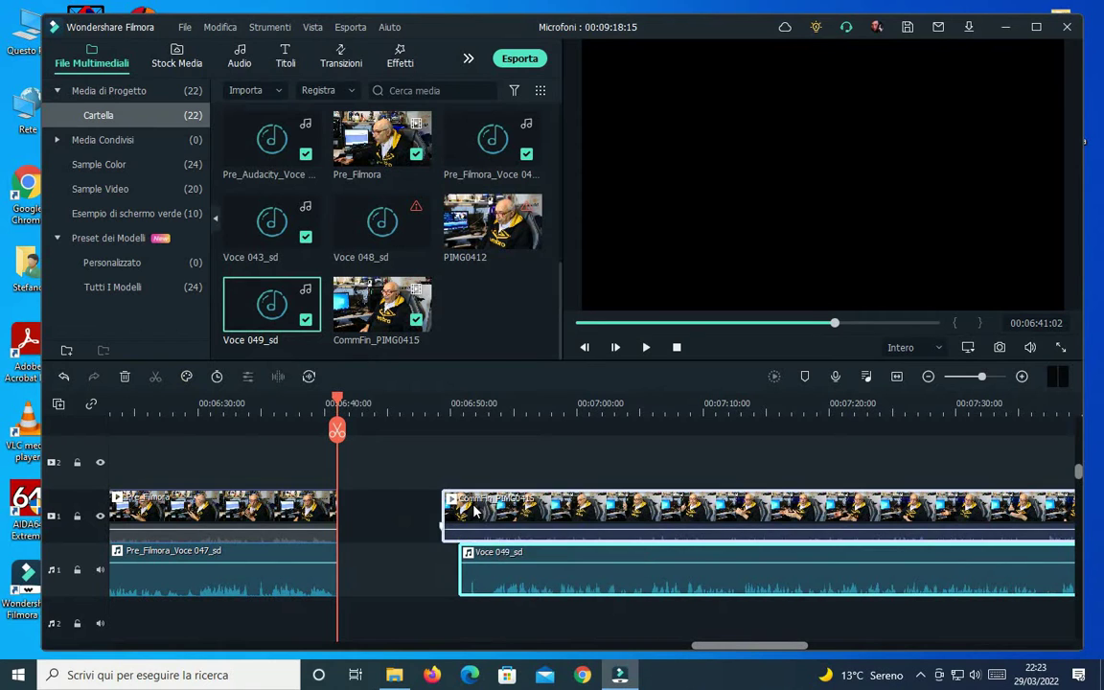
click(505, 562)
right_click(505, 562)
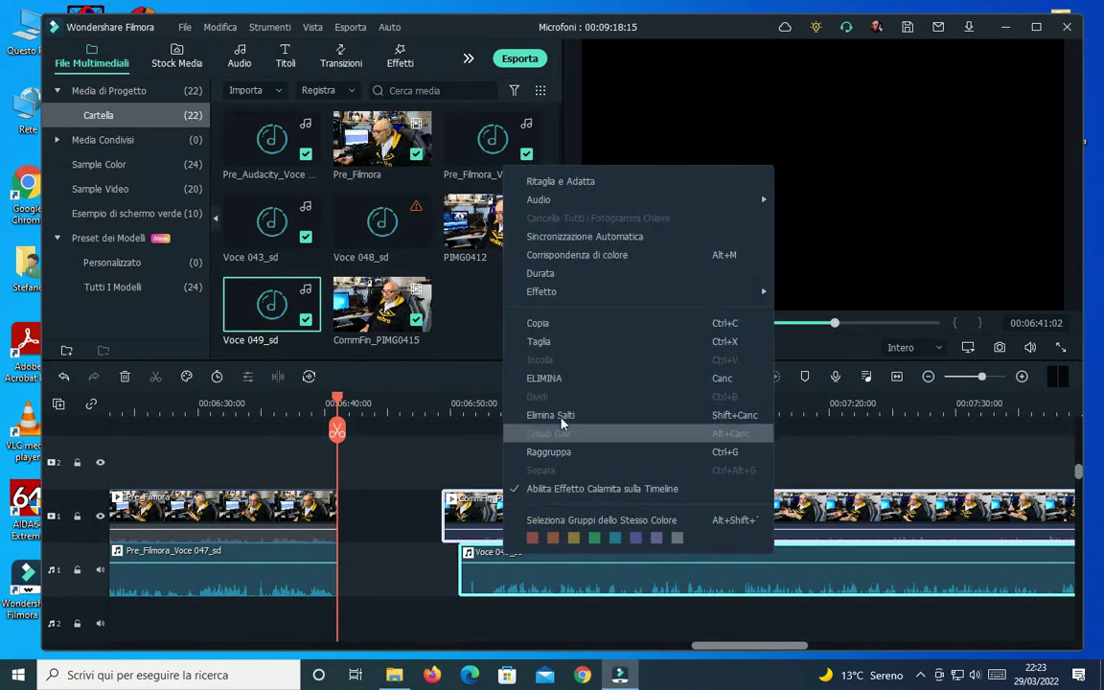
click(595, 237)
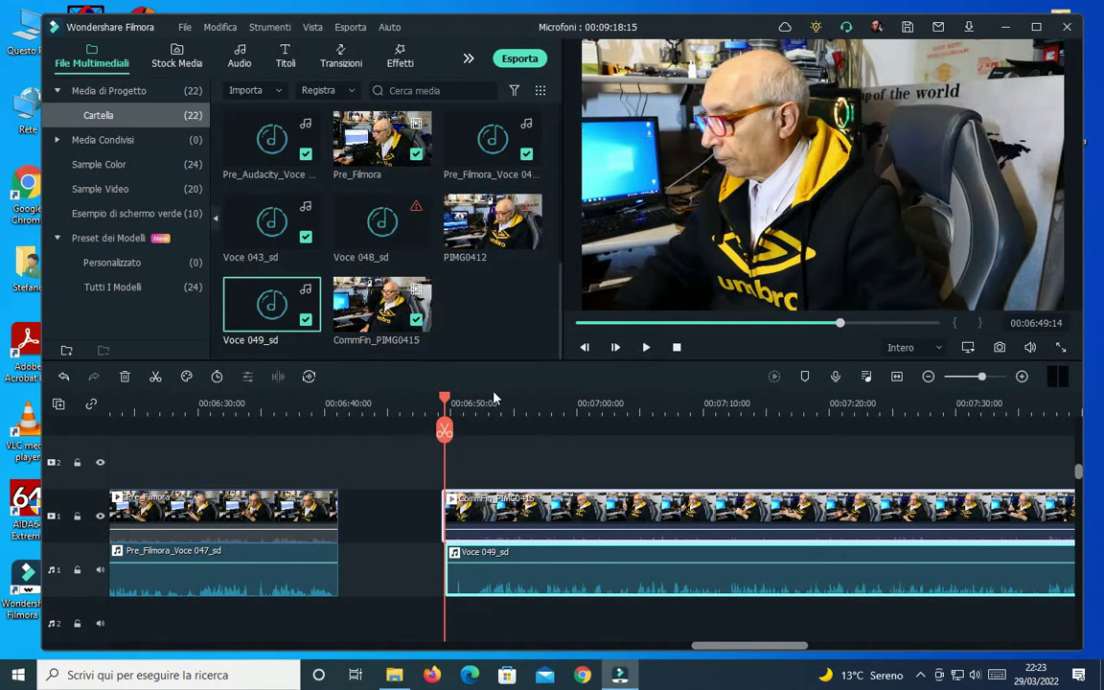
Play back the synchronized clips from about 00:07:07 to check the combined sound.
click(666, 406)
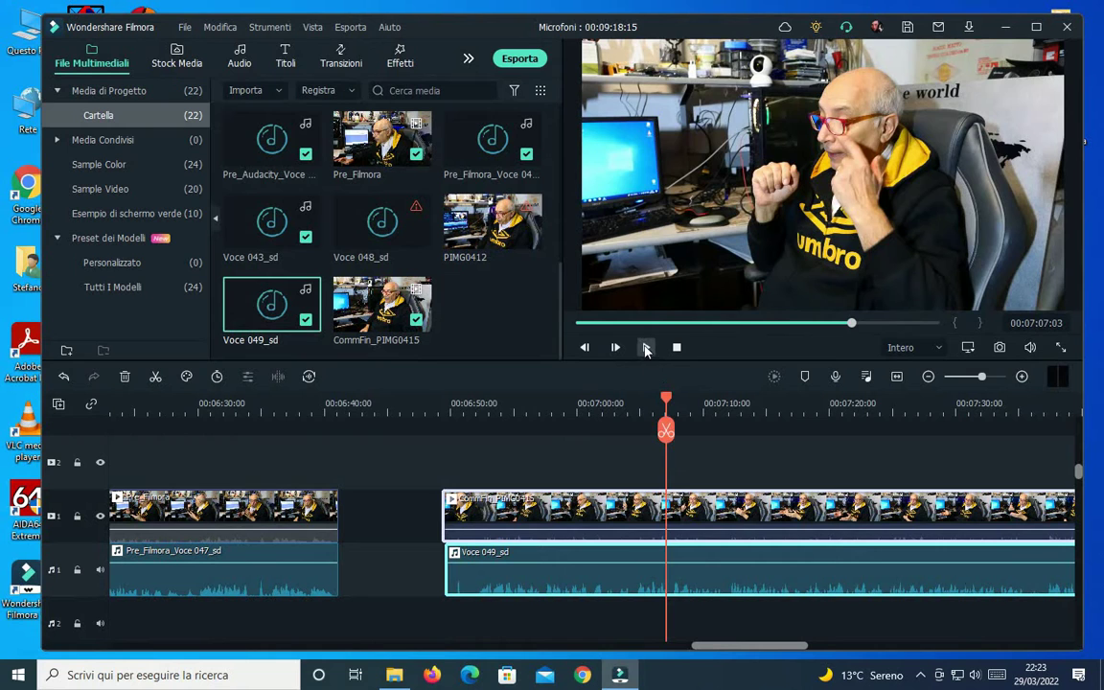
click(646, 348)
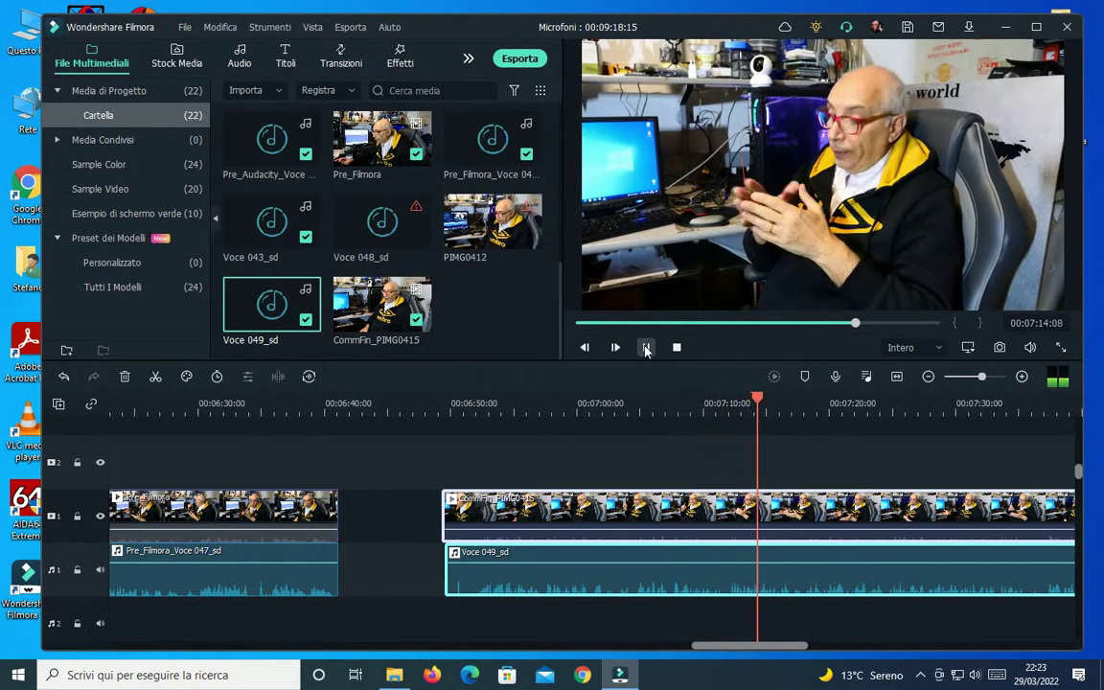
click(646, 348)
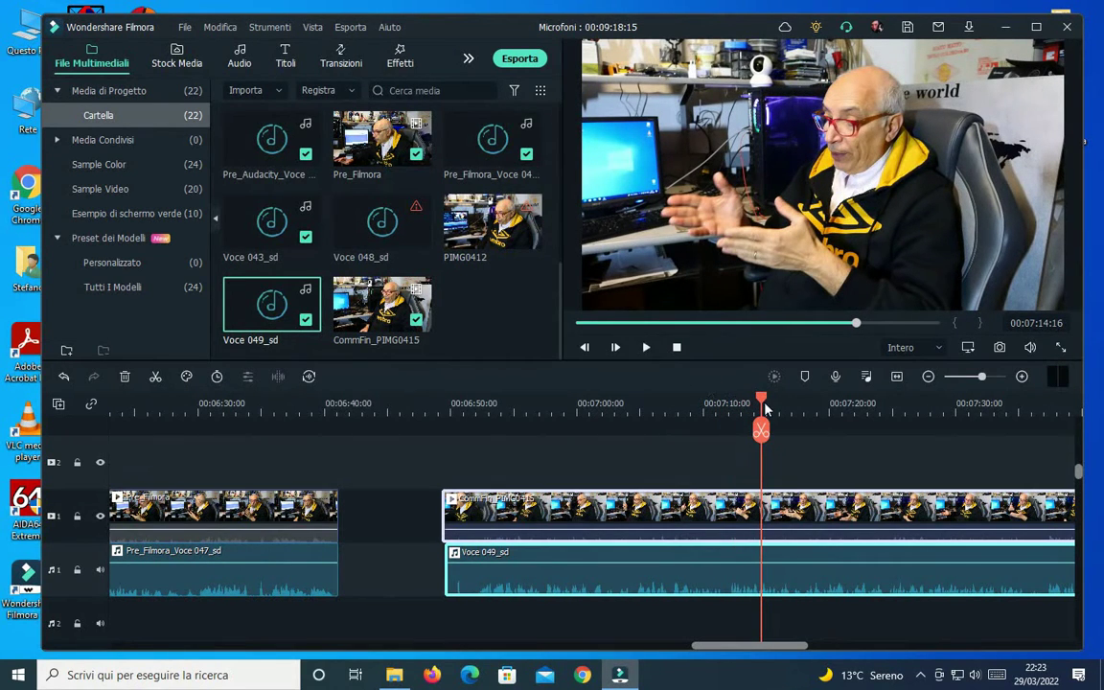
Mute the camera audio of the CommFin_PIMG0415 video clip on its own, leaving Voce 049_sd audible.
drag(701, 407, 467, 414)
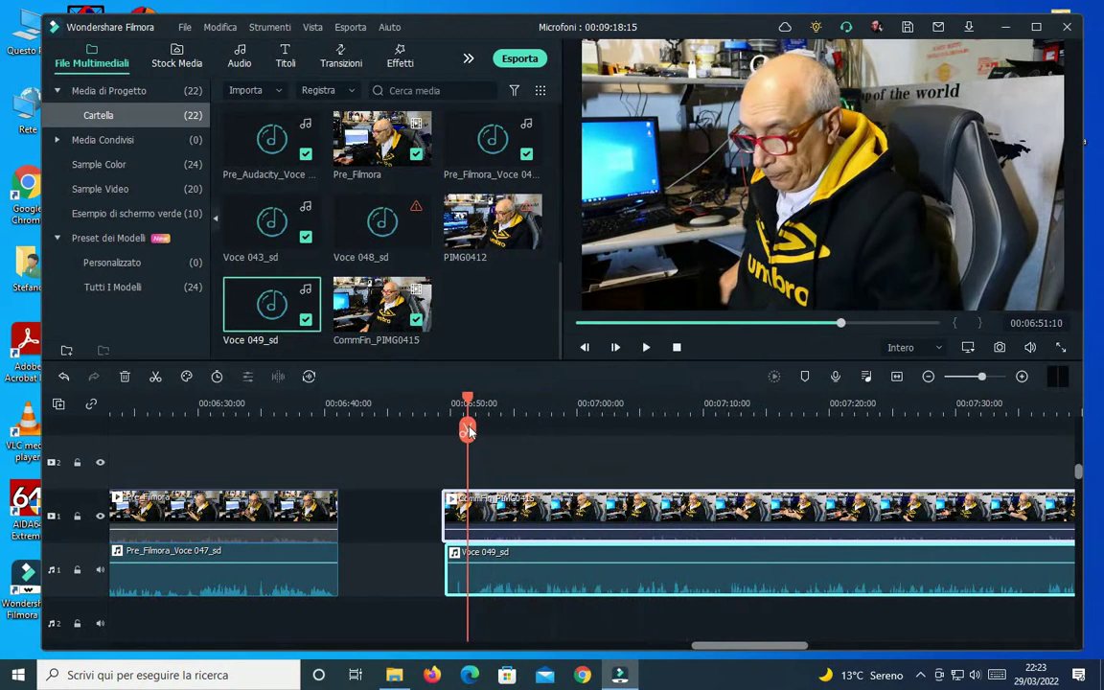
right_click(481, 510)
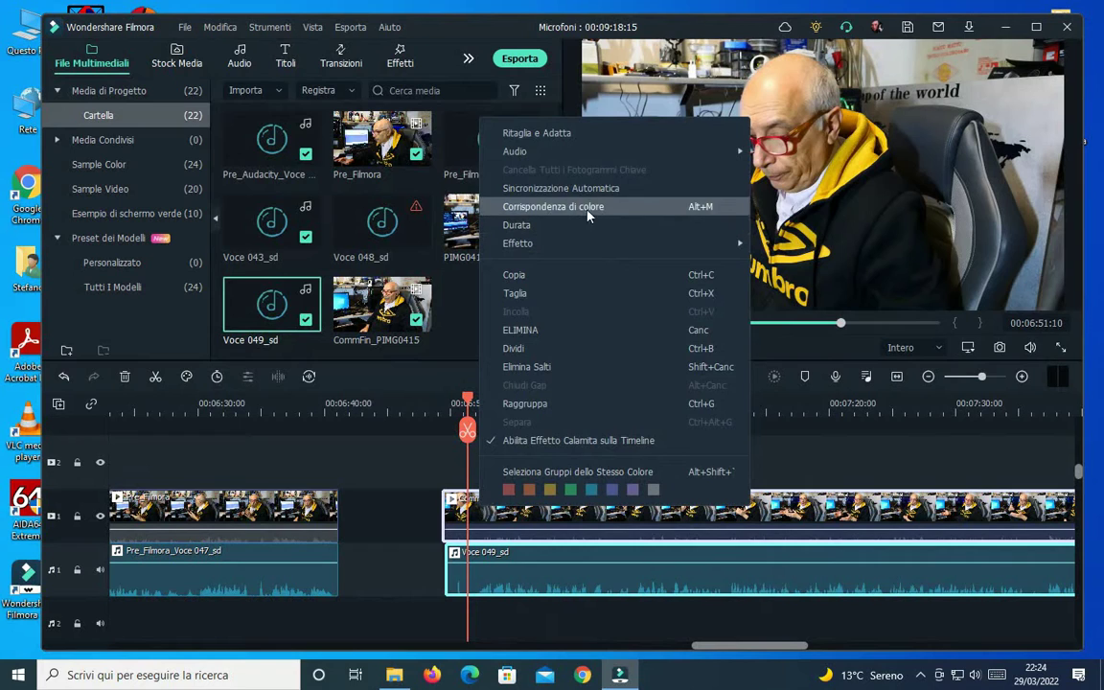
mouse_move(576, 151)
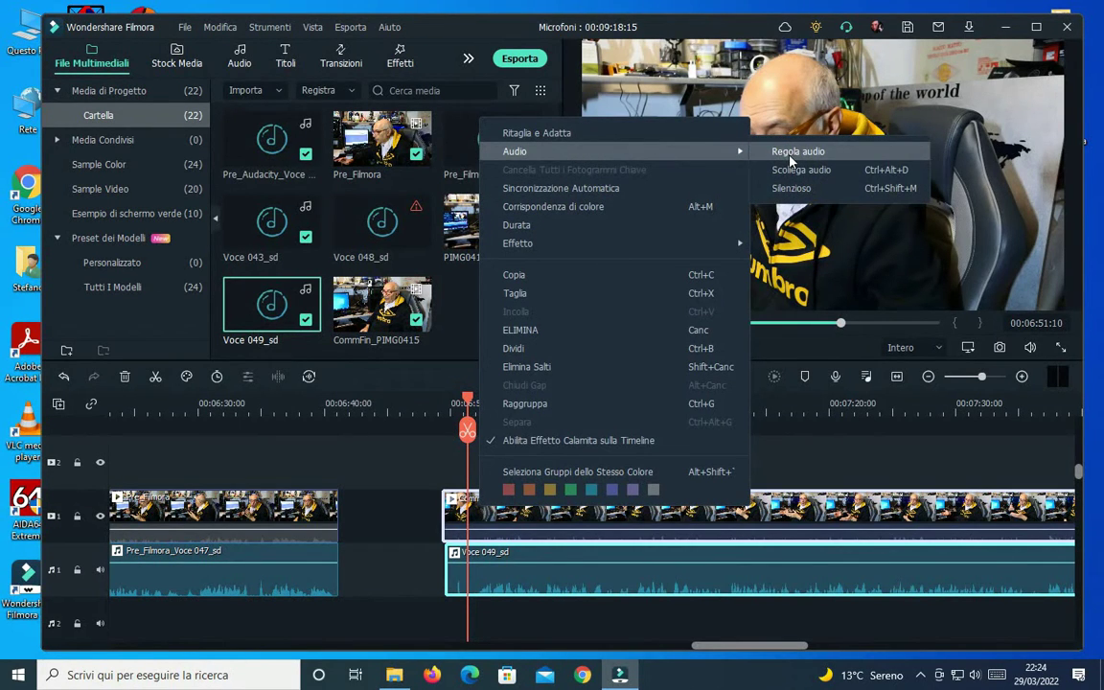
click(791, 517)
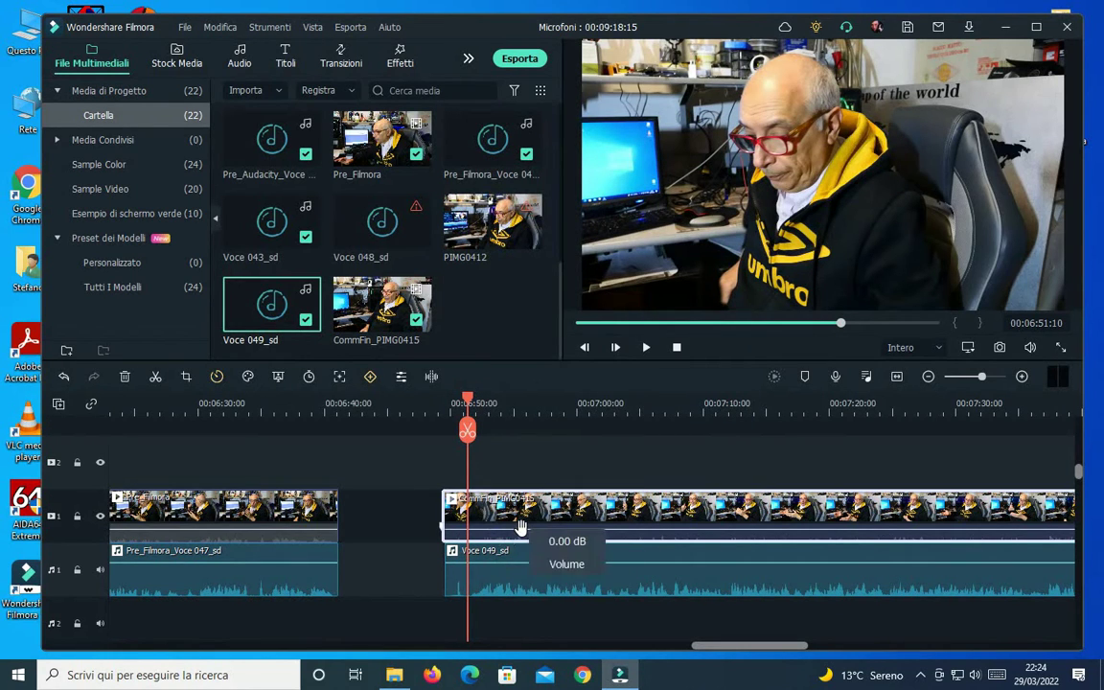
right_click(555, 509)
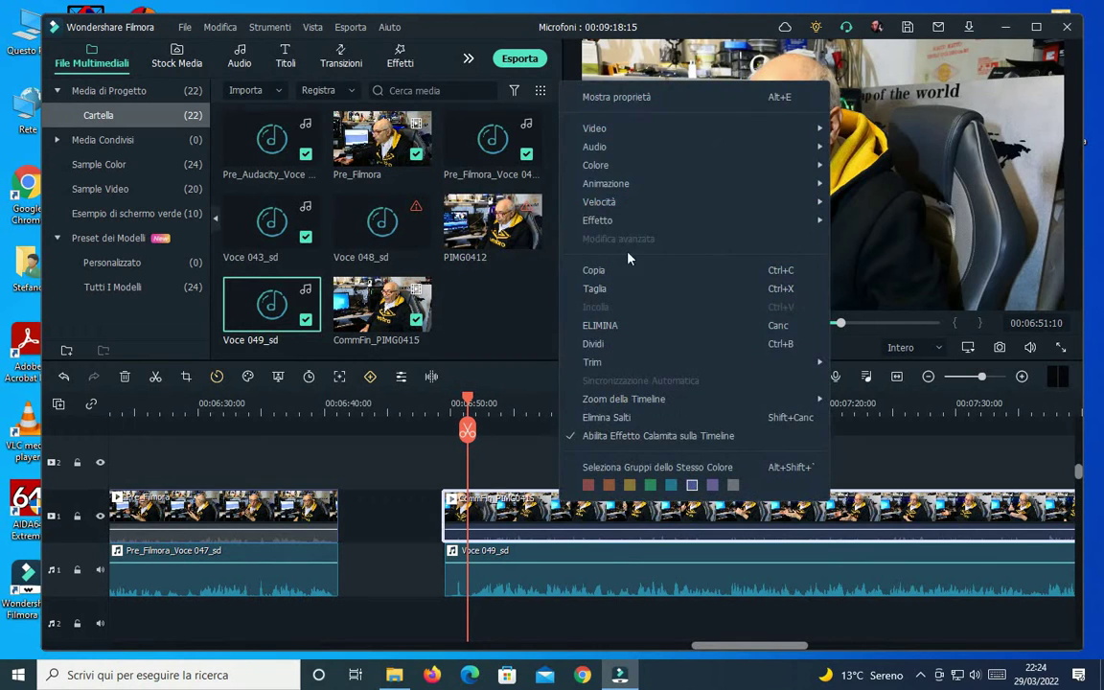
mouse_move(629, 149)
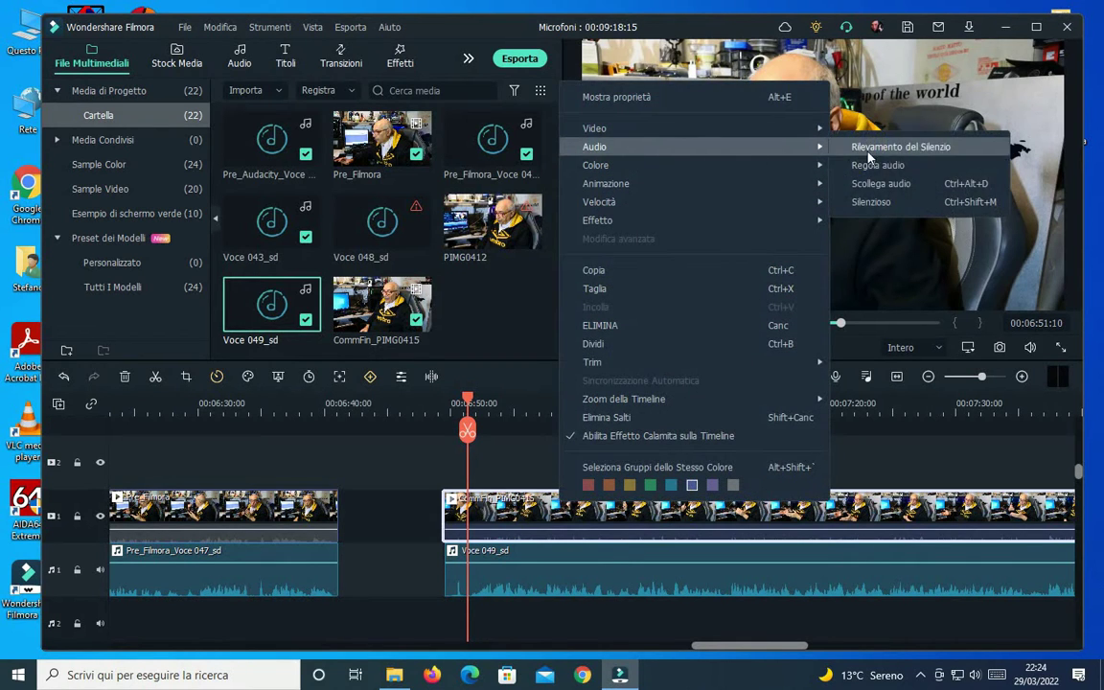
click(874, 207)
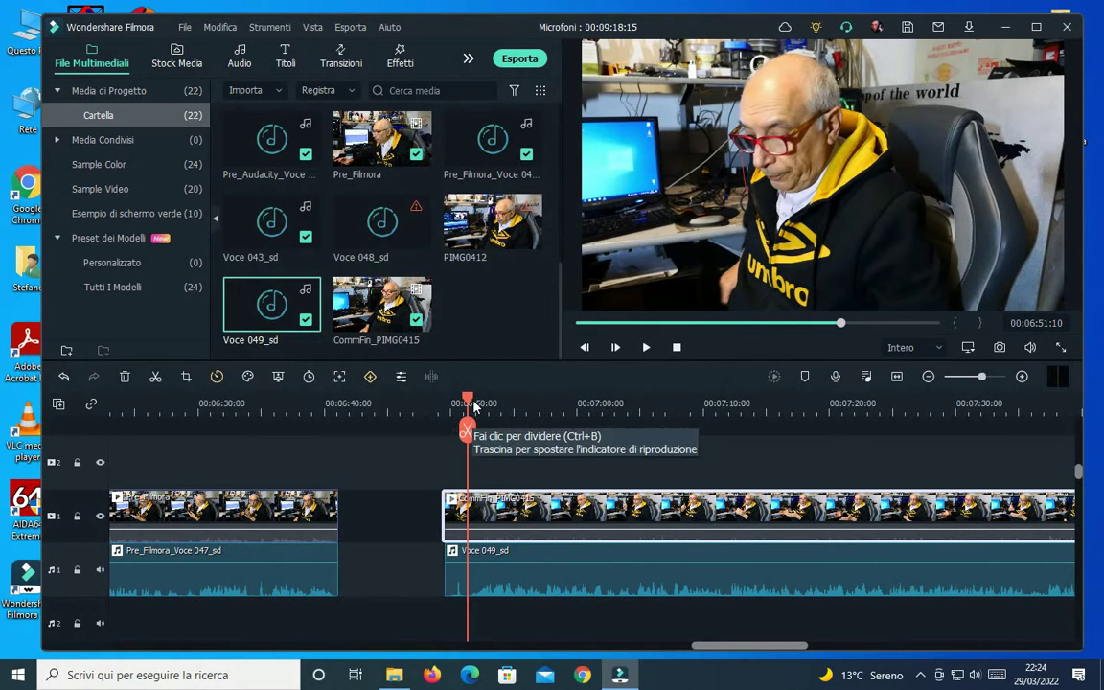
Play back the timeline from about 00:07:00 and again from near the CommFin_PIMG0415 clip's start to check the sound.
drag(468, 399, 587, 407)
click(645, 346)
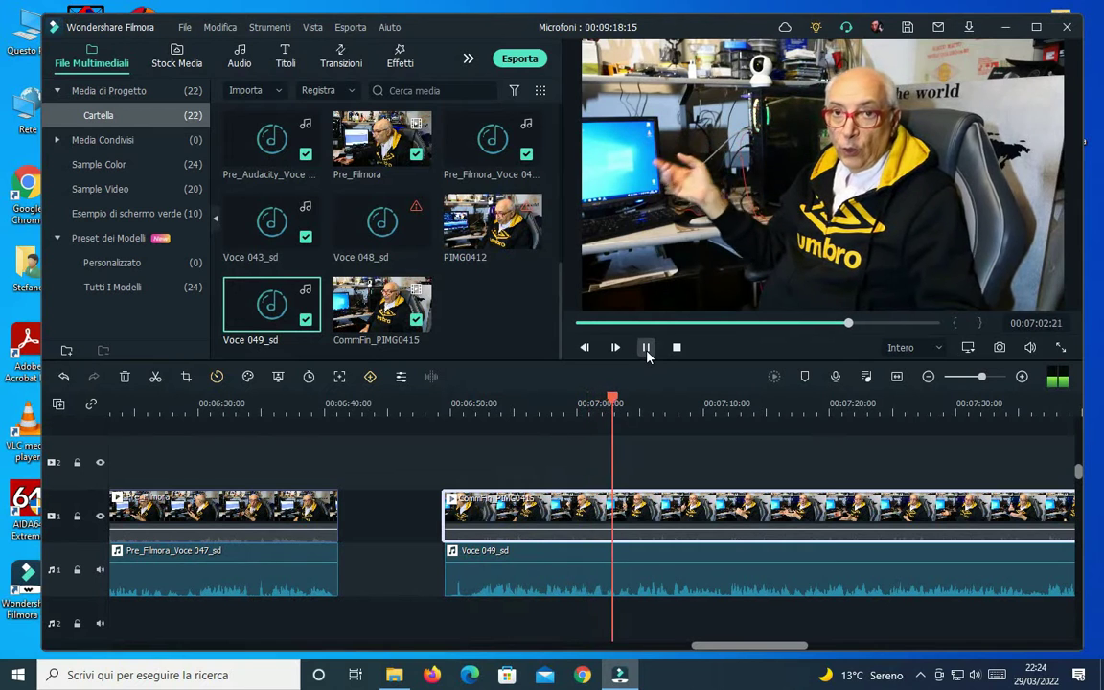
click(646, 349)
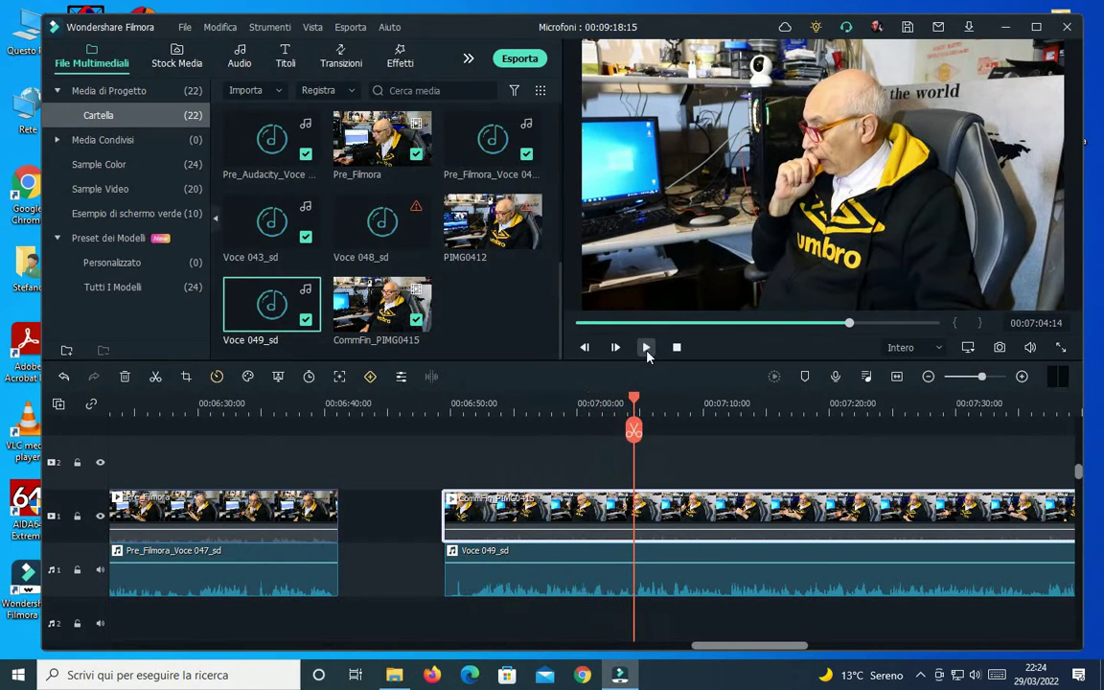
drag(634, 401, 474, 410)
click(646, 348)
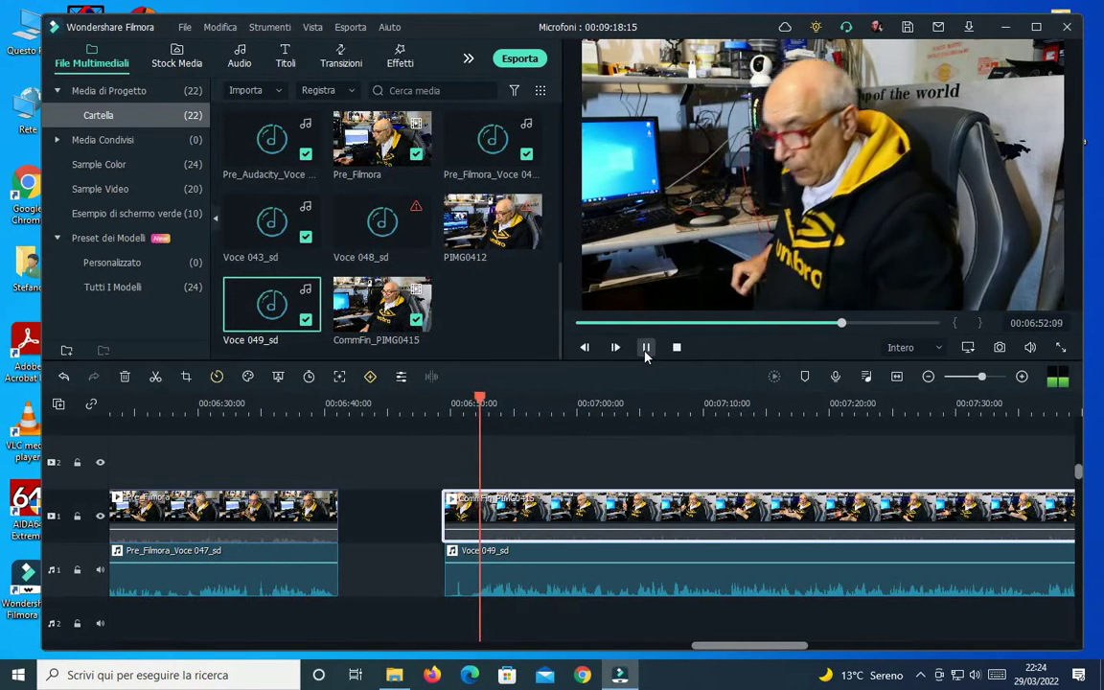
click(646, 349)
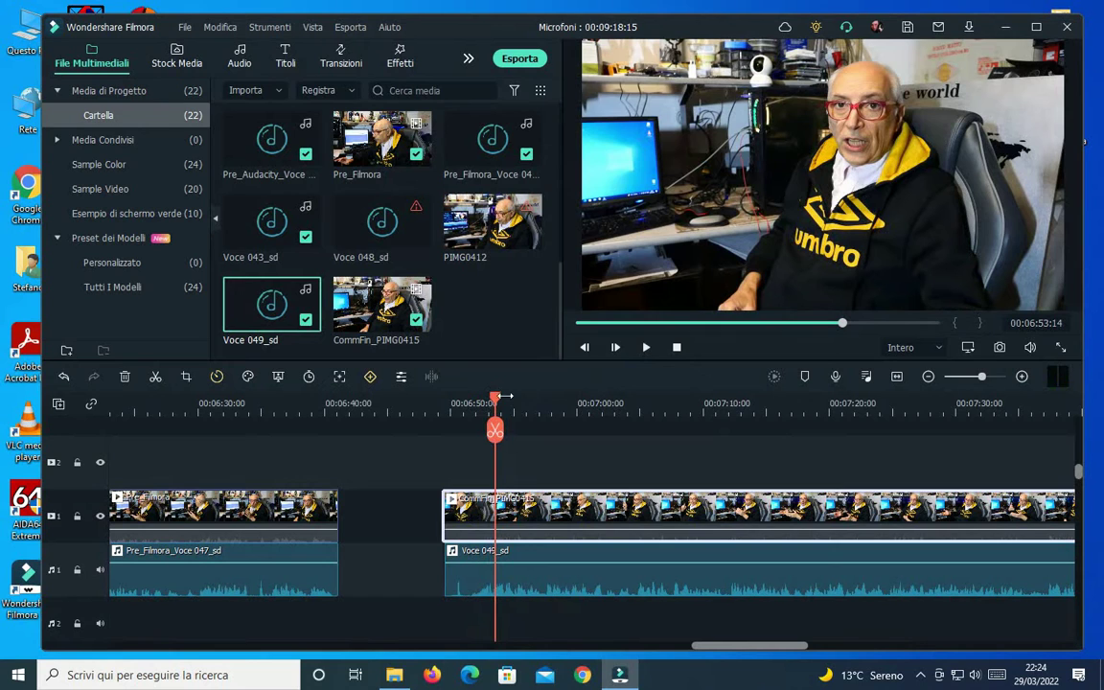
Split CommFin_PIMG0415 and Voce 049_sd at 00:06:52:13, delete both leading pieces, and play back the trimmed start.
drag(497, 406, 487, 407)
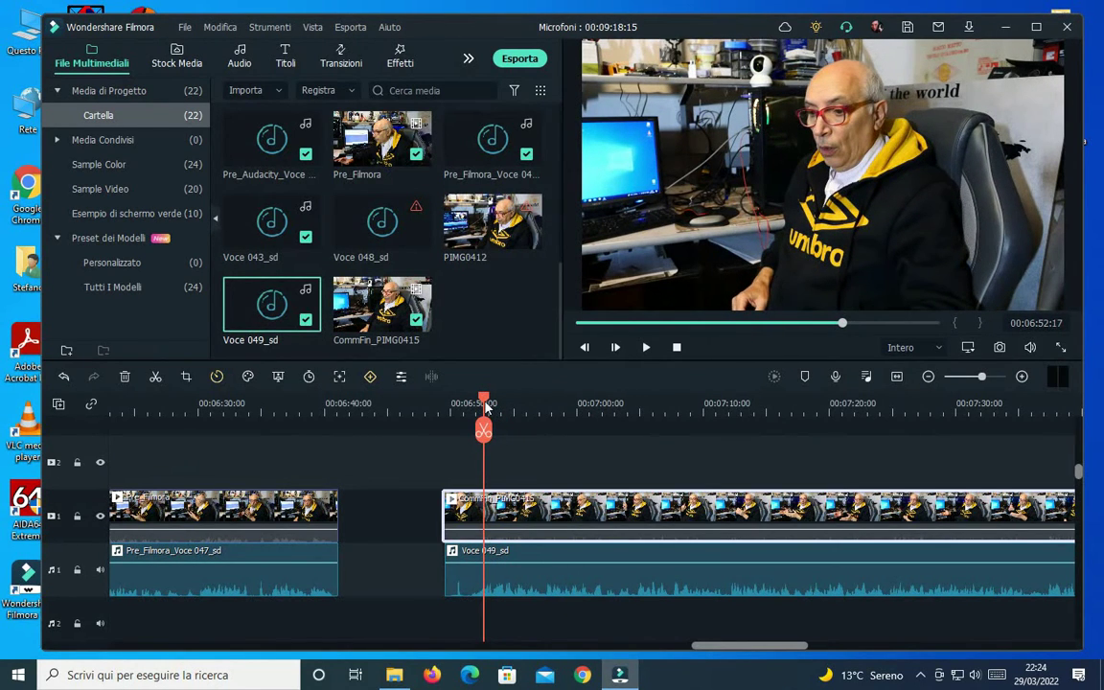
click(548, 558)
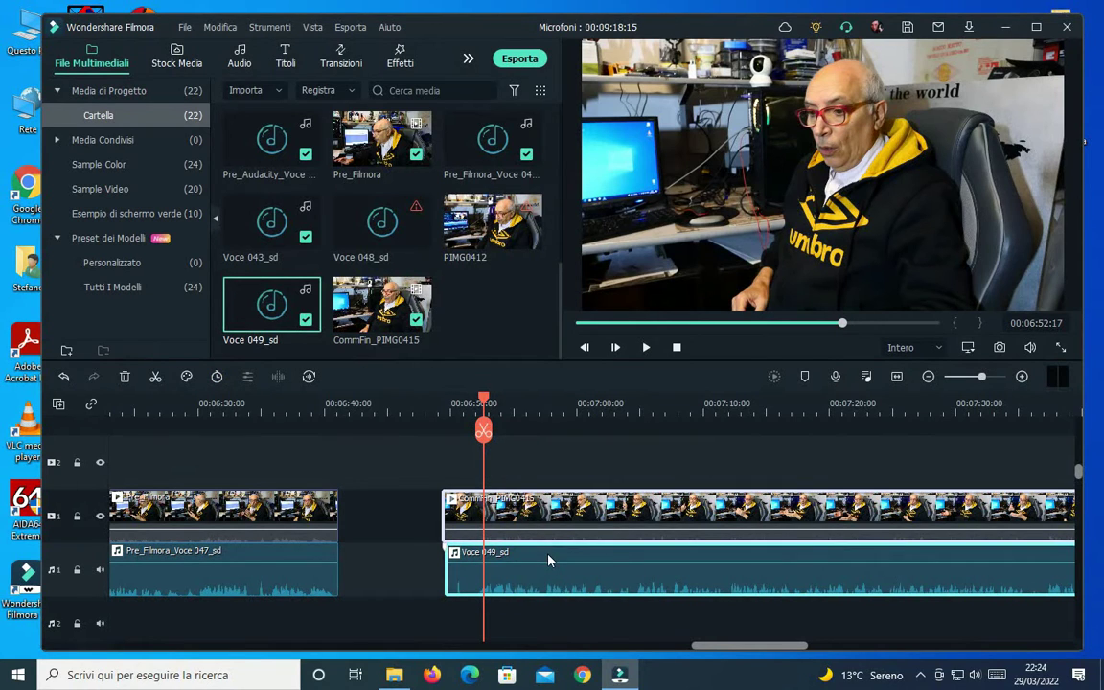
drag(484, 432, 482, 434)
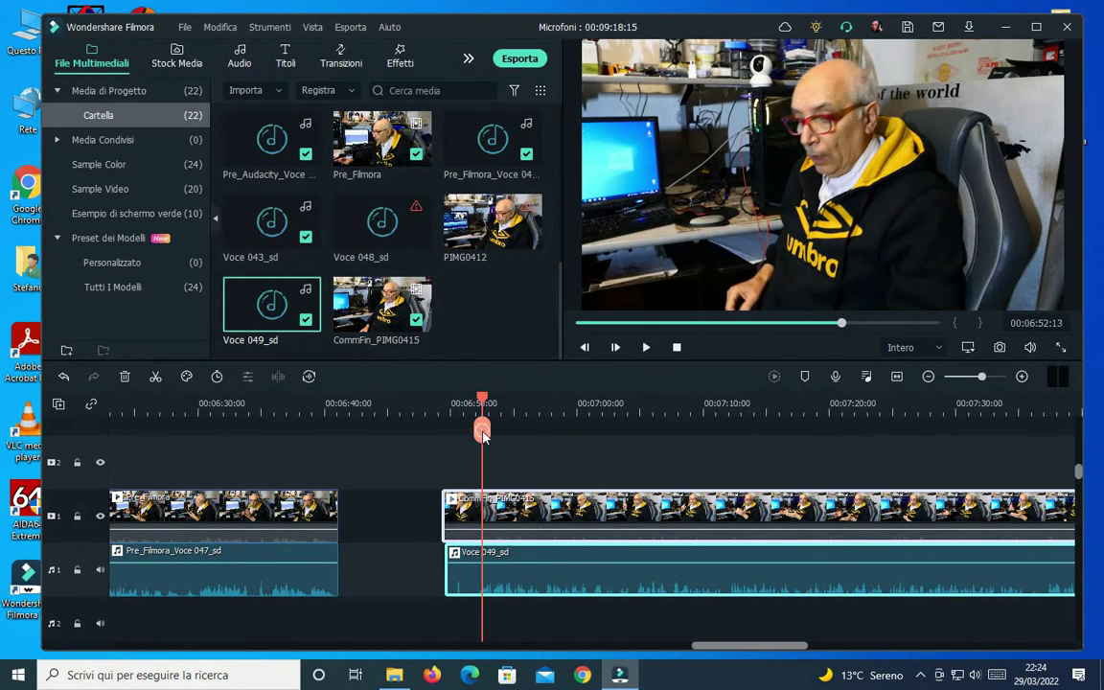
click(481, 432)
click(456, 567)
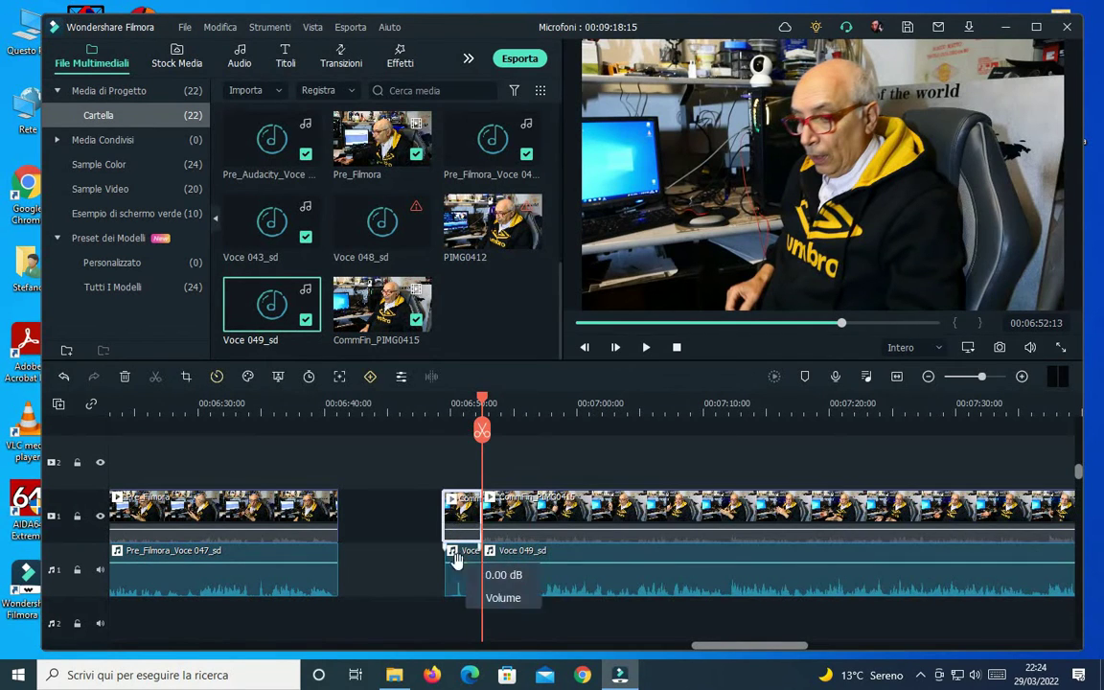
key(Delete)
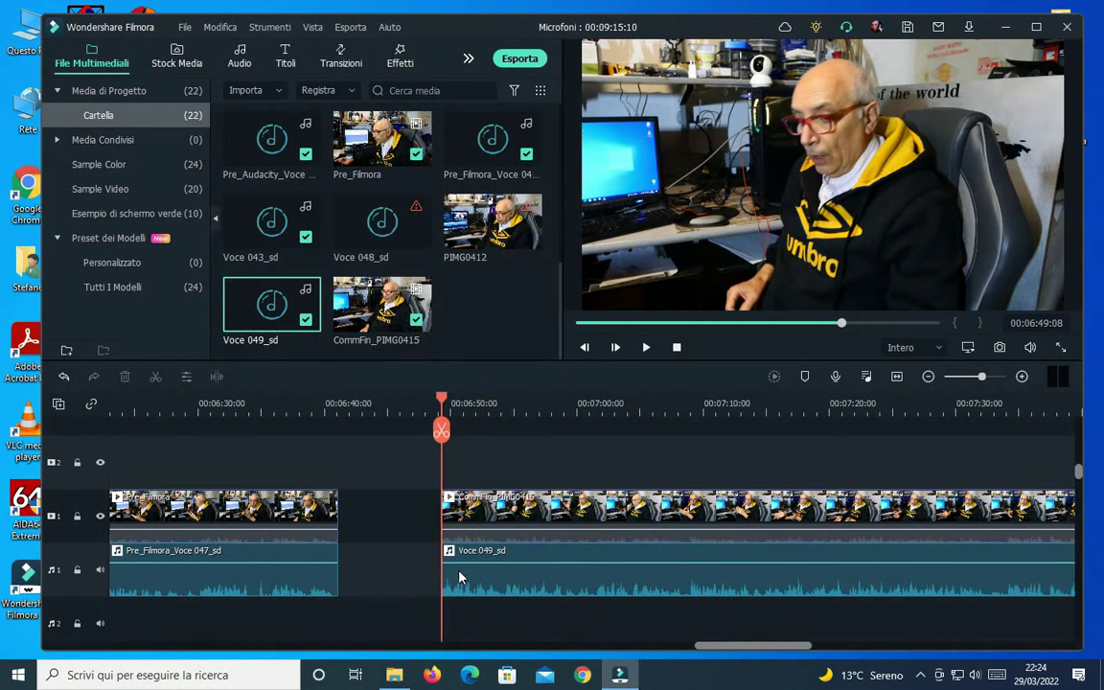
click(646, 351)
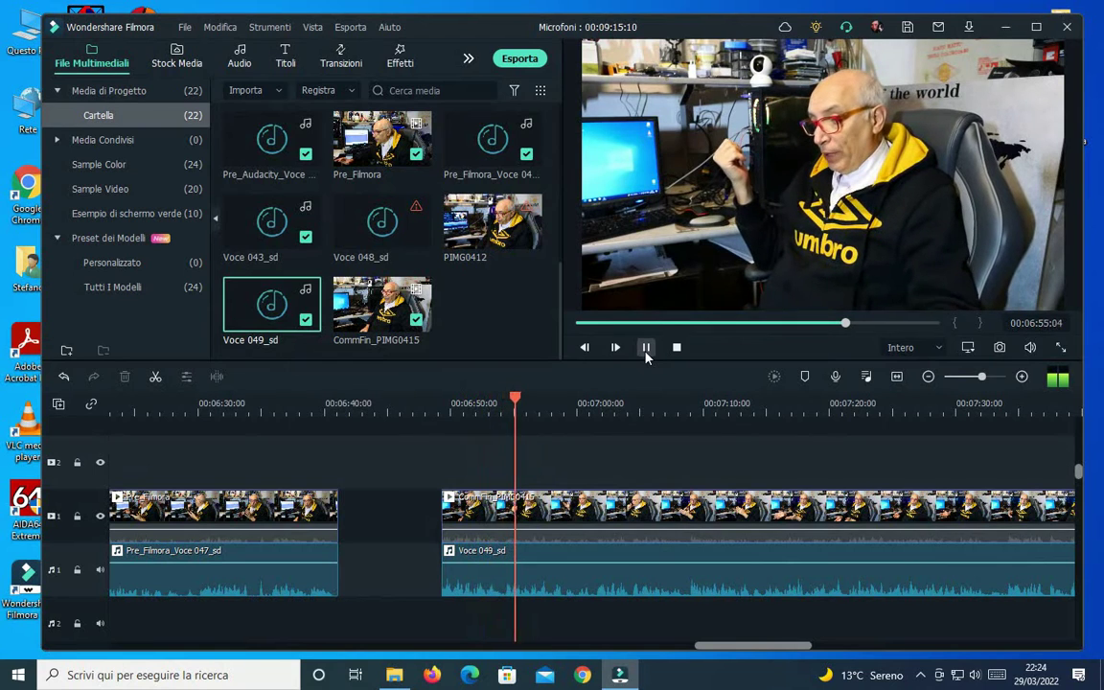
click(646, 351)
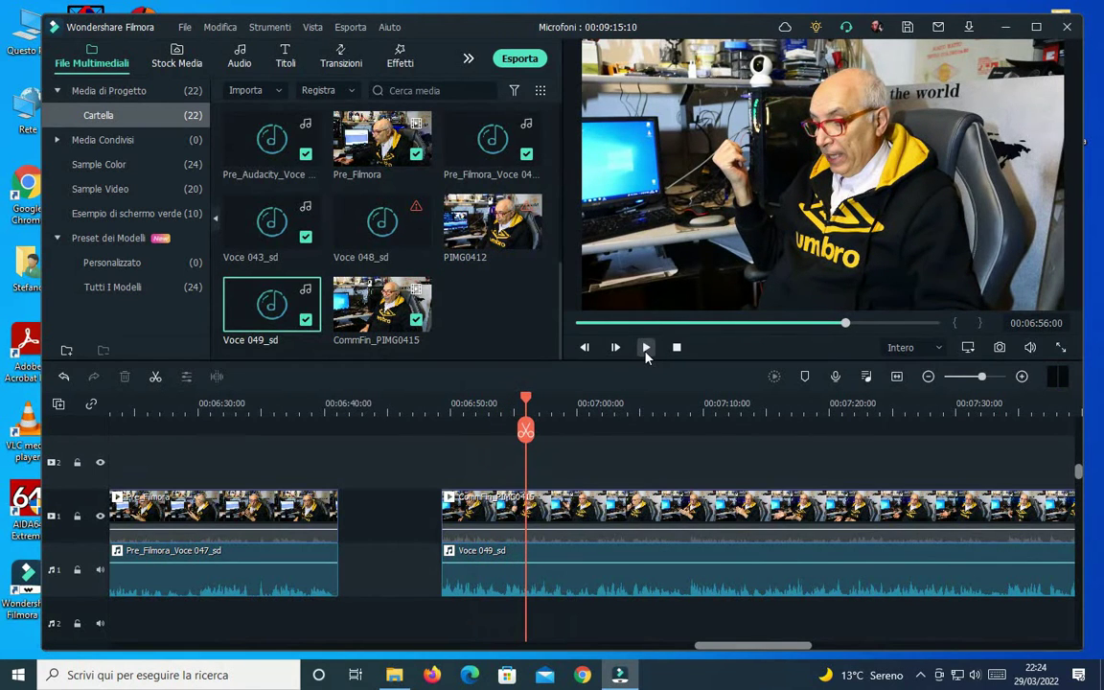